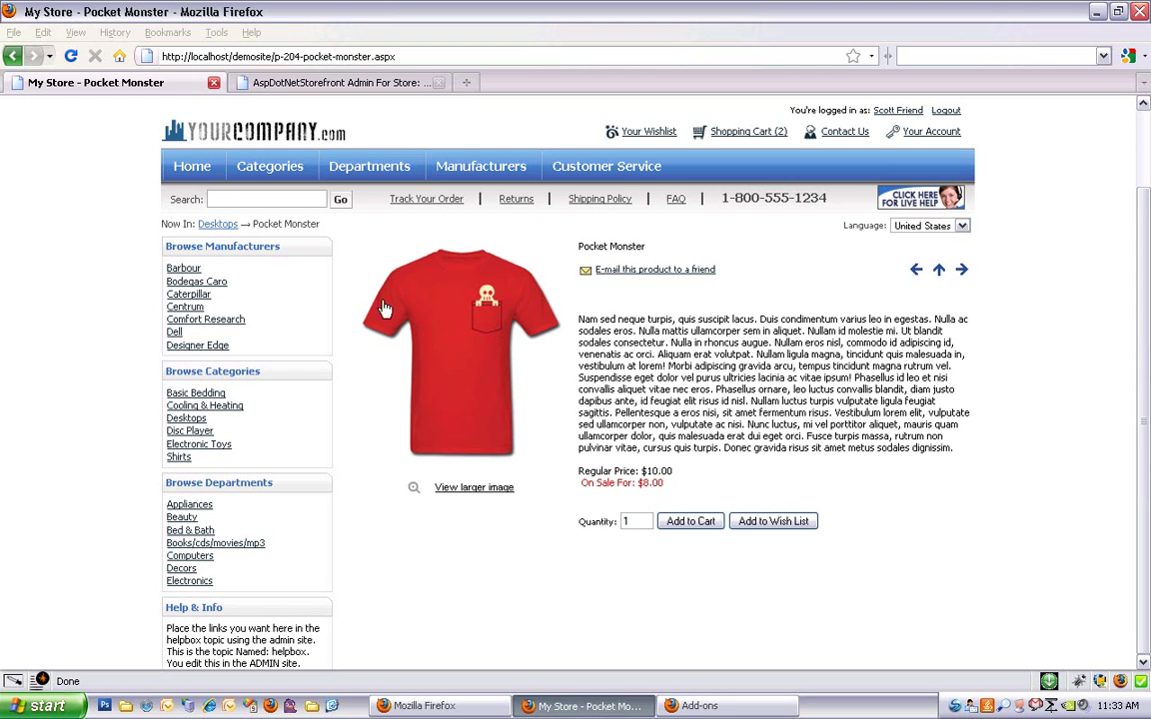
- Compare the Pocket Monster storefront page with its product record in the store admin
{"action": "left_click", "coordinate": [340, 86]}
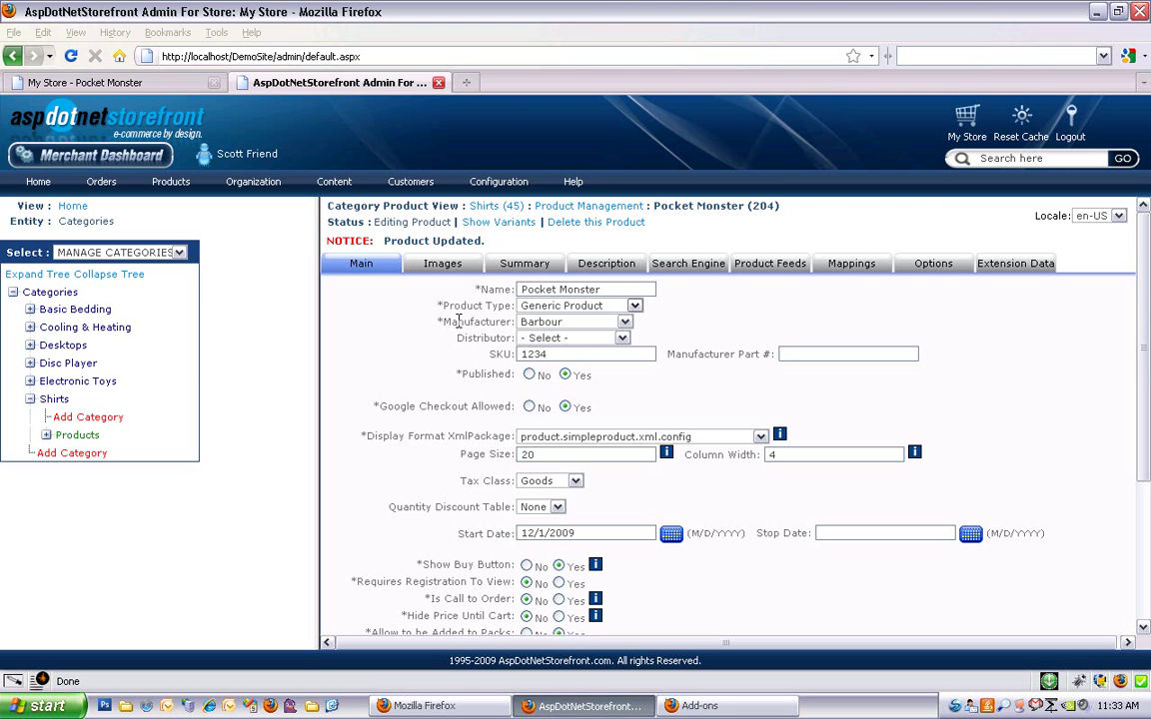
{"action": "left_click", "coordinate": [152, 86]}
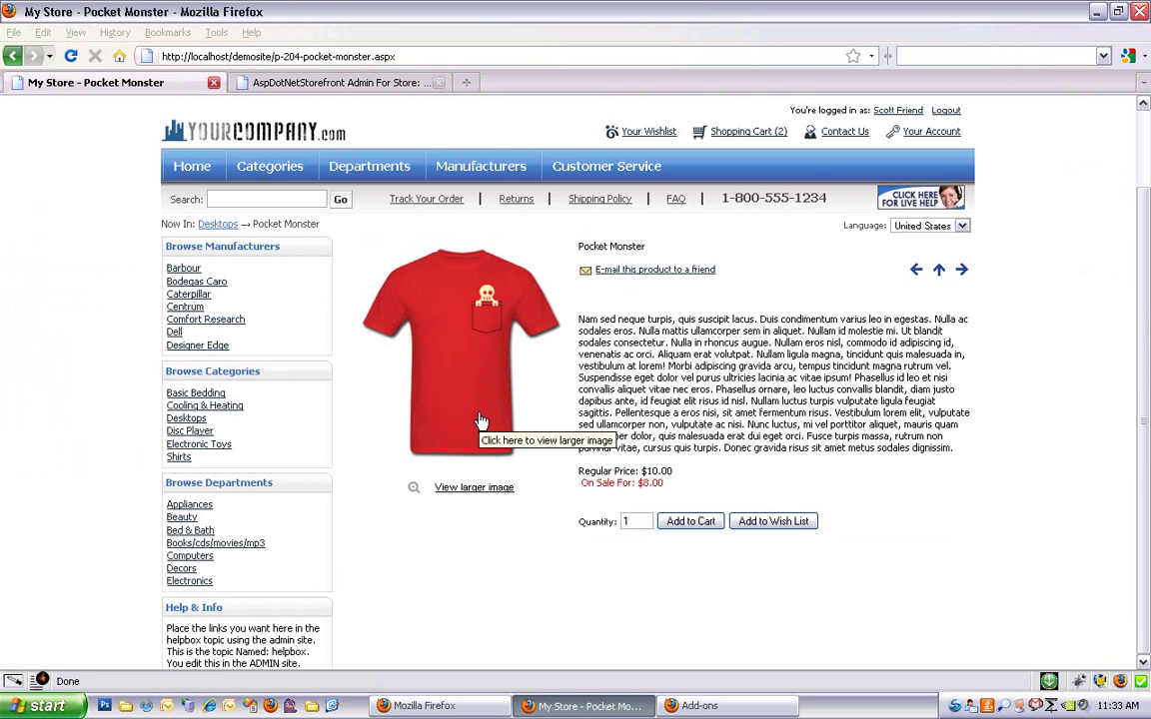
{"action": "left_click", "coordinate": [383, 88]}
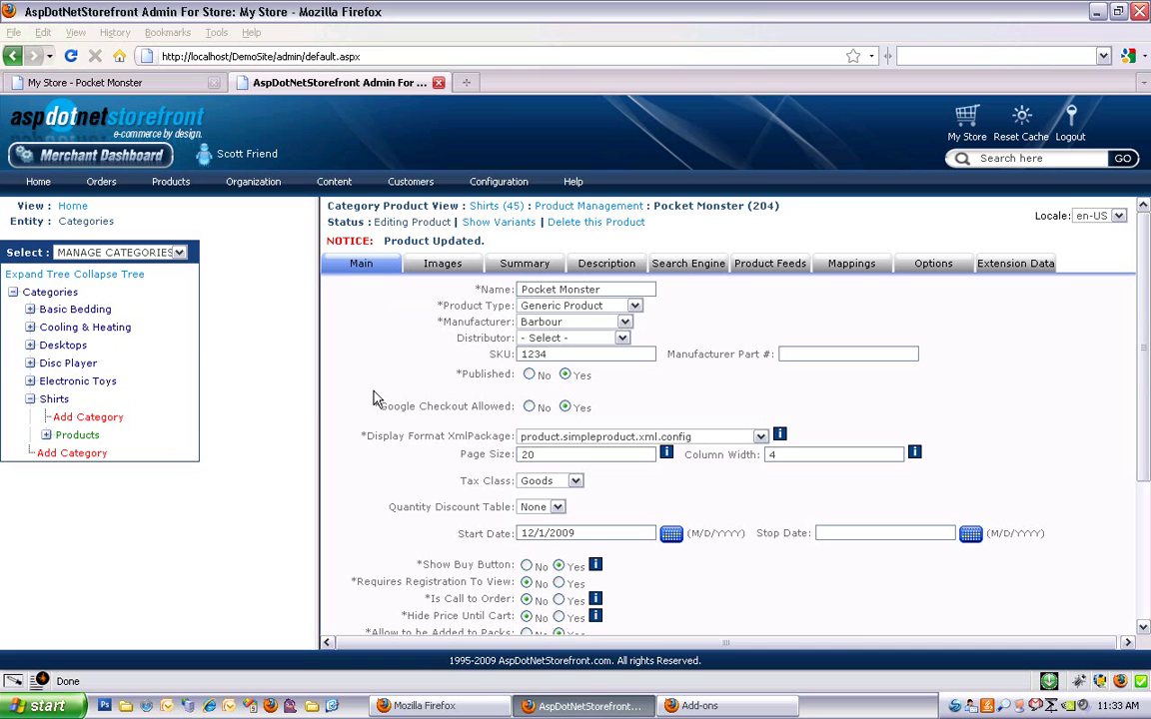
- Expand the products of the Shirts category down to Pocket Monster and list all of its variants
{"action": "left_click", "coordinate": [46, 436]}
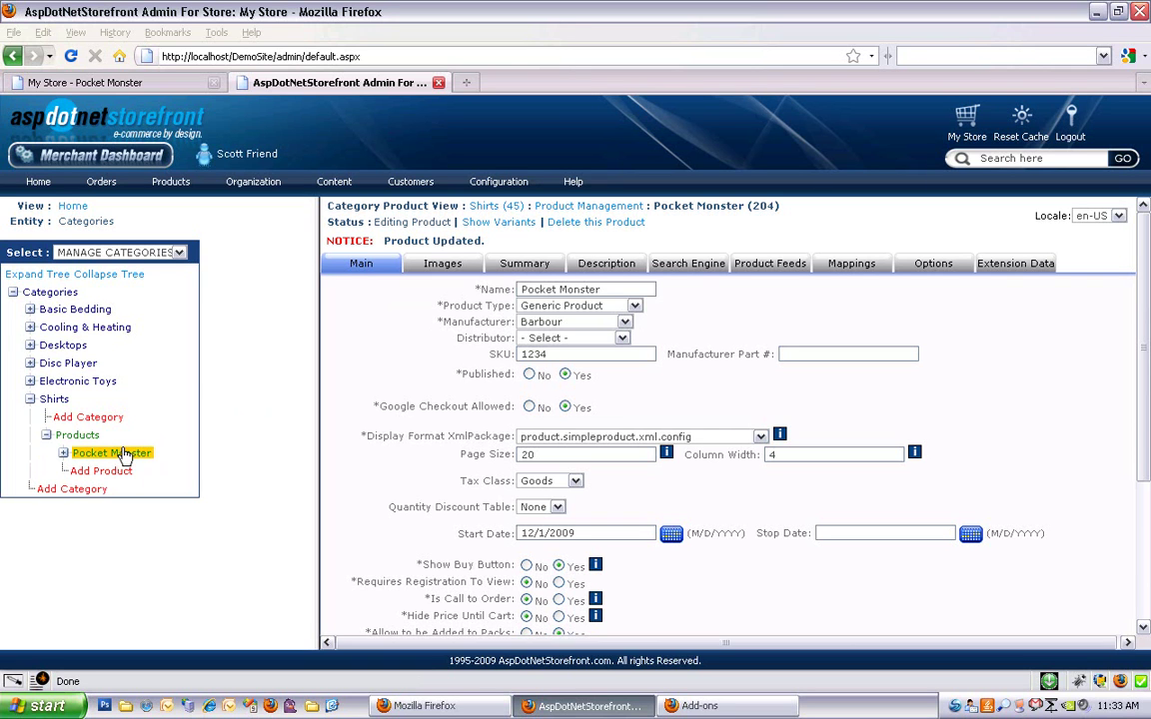
{"action": "left_click", "coordinate": [63, 456]}
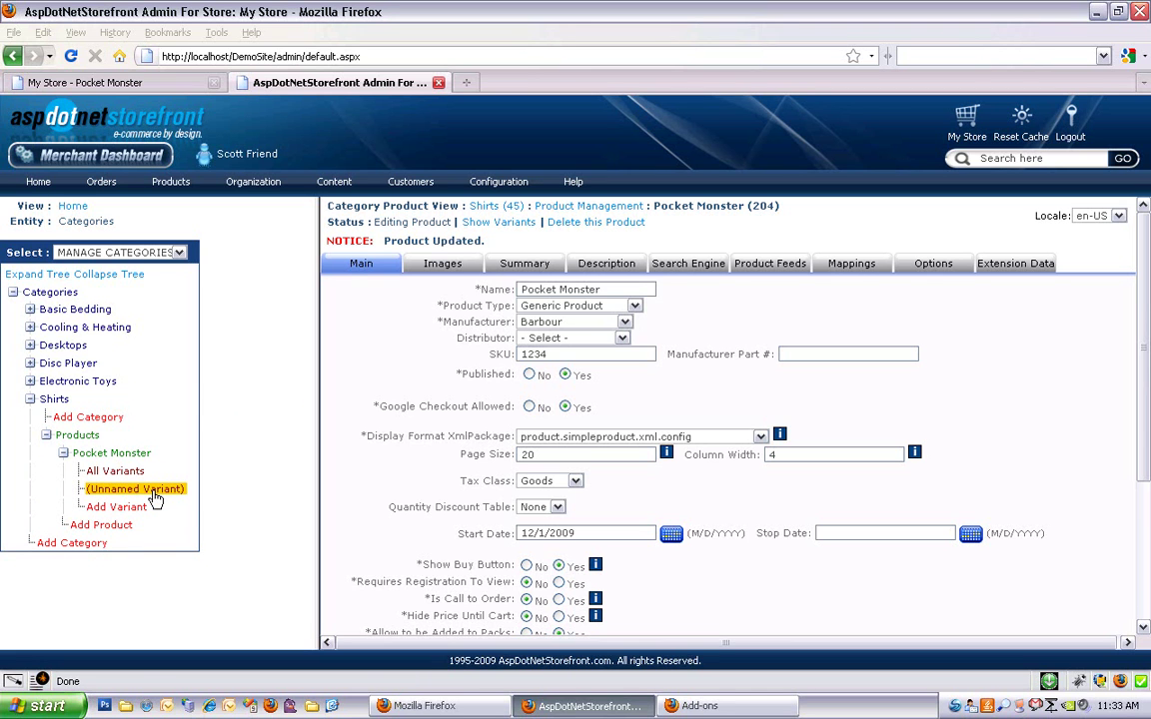
{"action": "left_click", "coordinate": [116, 471]}
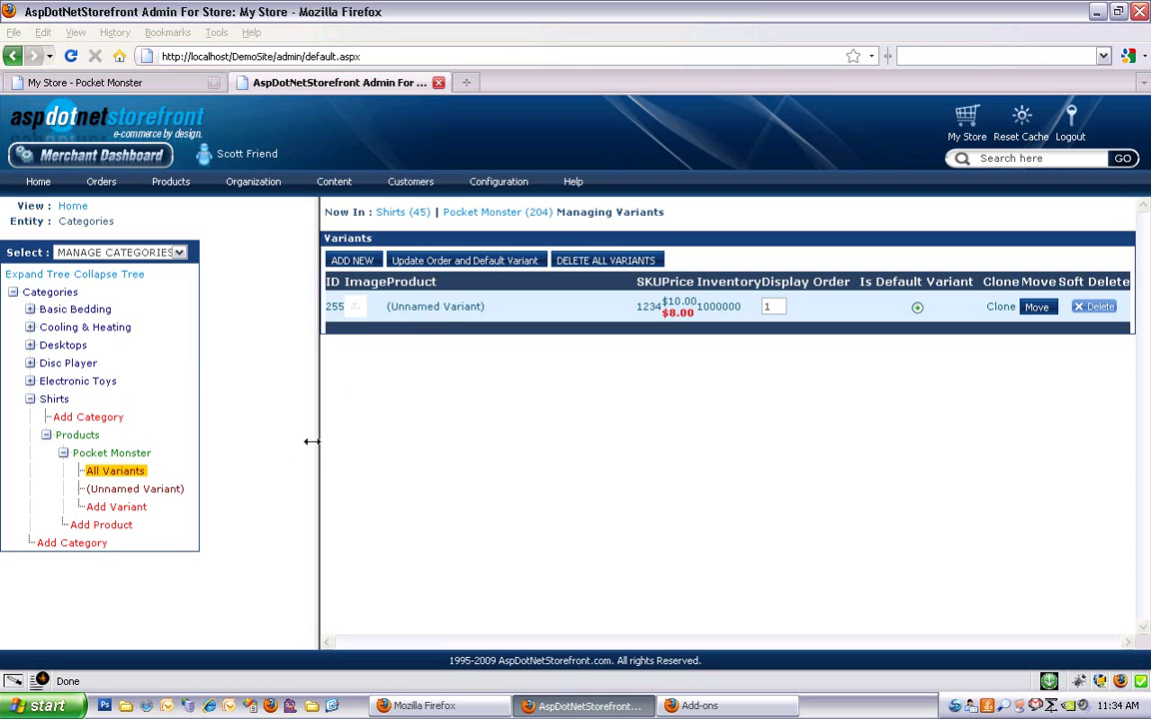
- Open the Pocket Monster product record and review its main settings, including the product name
{"action": "left_click", "coordinate": [142, 456]}
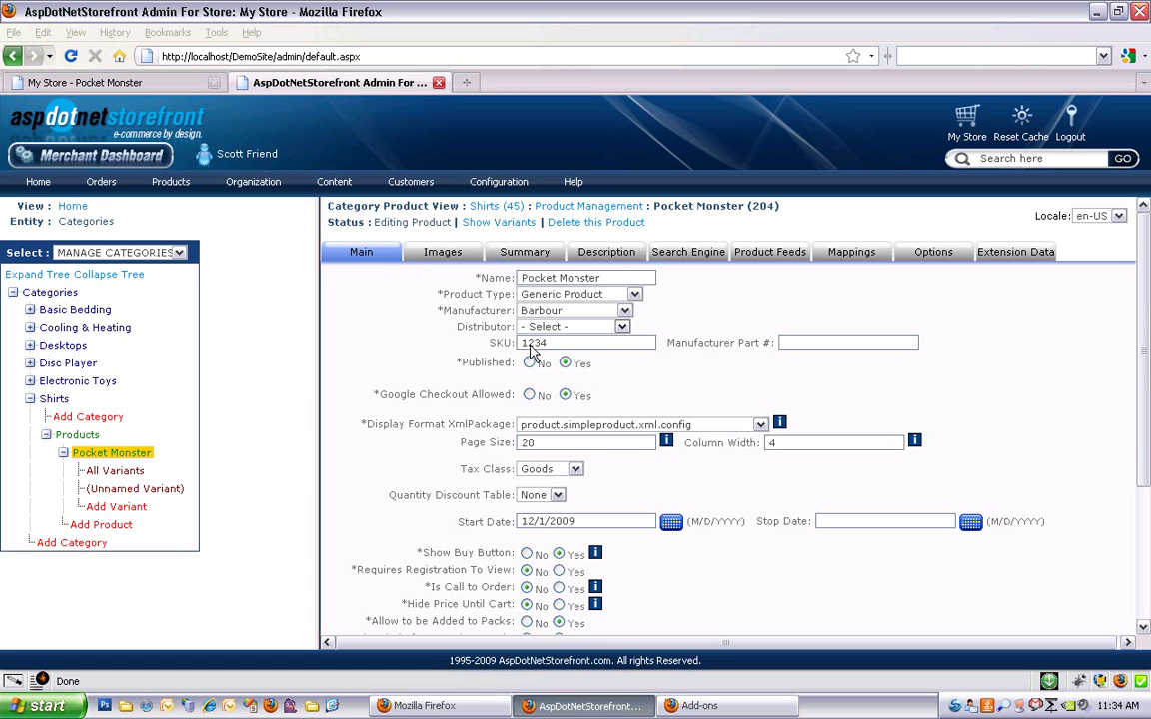
{"action": "scroll", "coordinate": [455, 378], "scroll_direction": "down", "scroll_amount": 2}
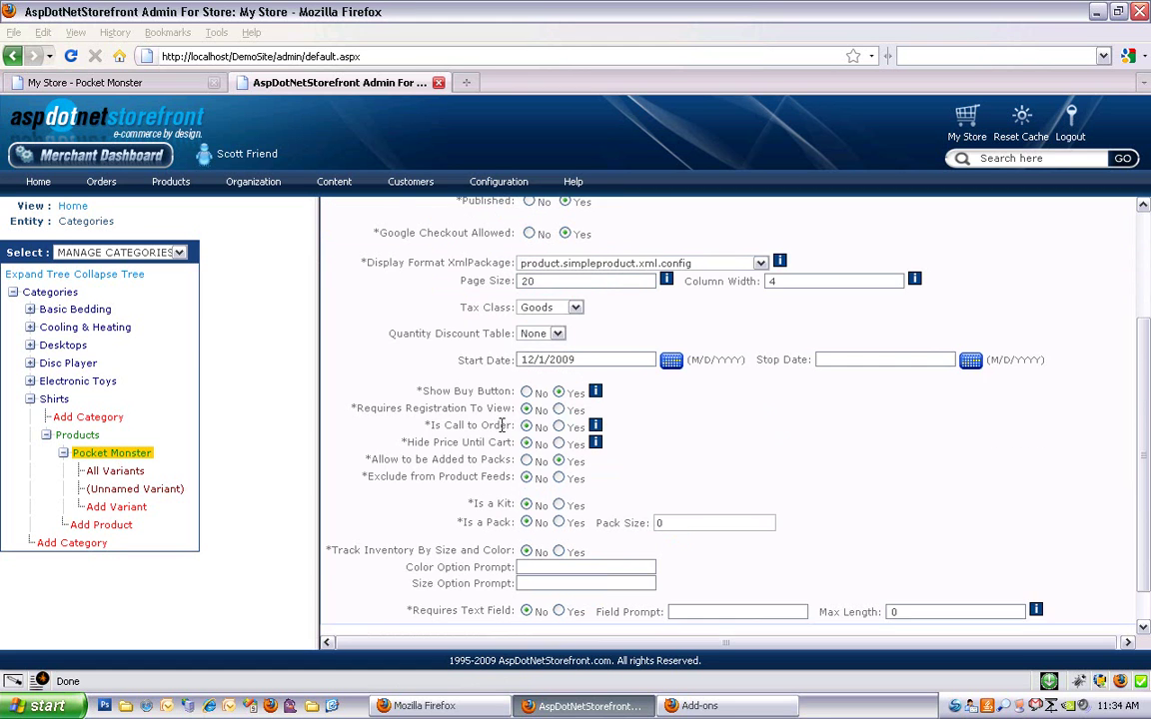
{"action": "scroll", "coordinate": [441, 359], "scroll_direction": "up", "scroll_amount": 2}
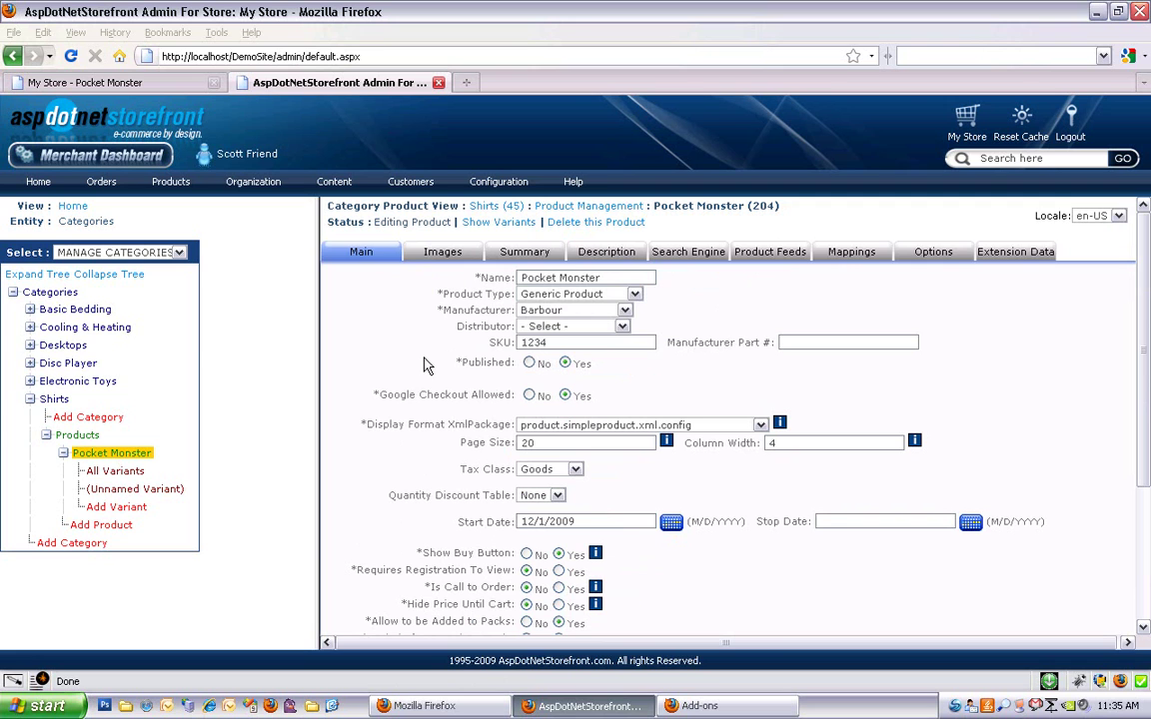
{"action": "left_click", "coordinate": [561, 278]}
{"action": "left_click_drag", "start_coordinate": [566, 278], "coordinate": [601, 278]}
{"action": "triple_click", "coordinate": [515, 283]}
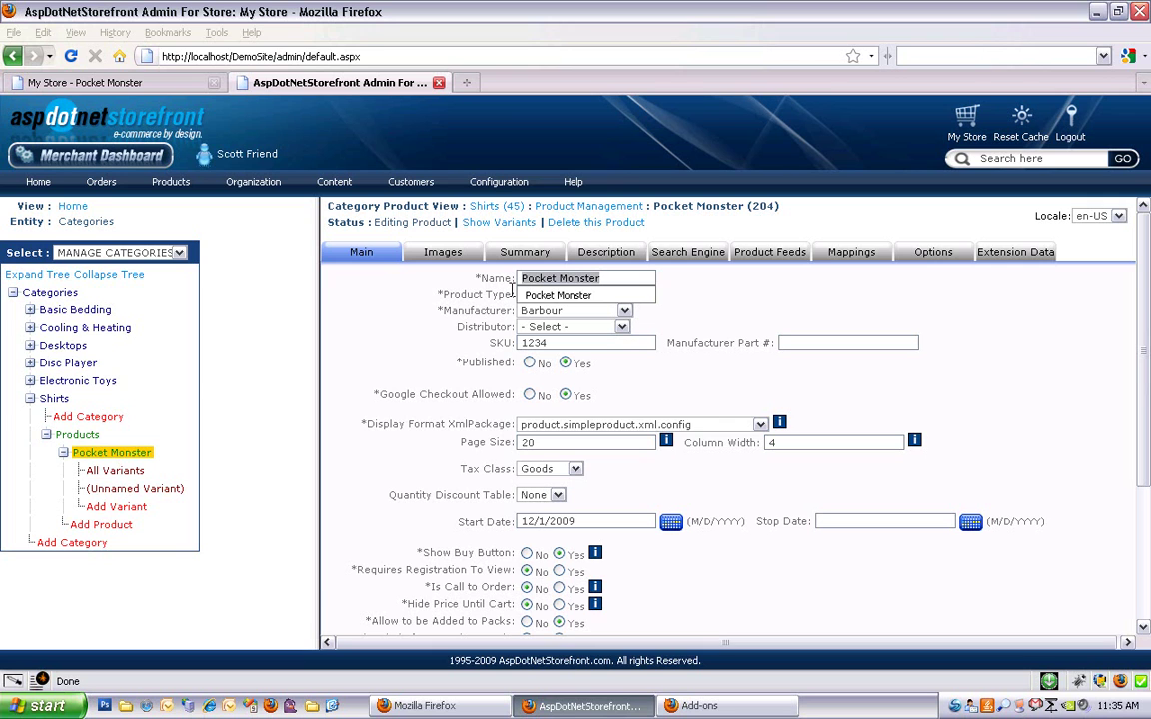
{"action": "left_click", "coordinate": [497, 300]}
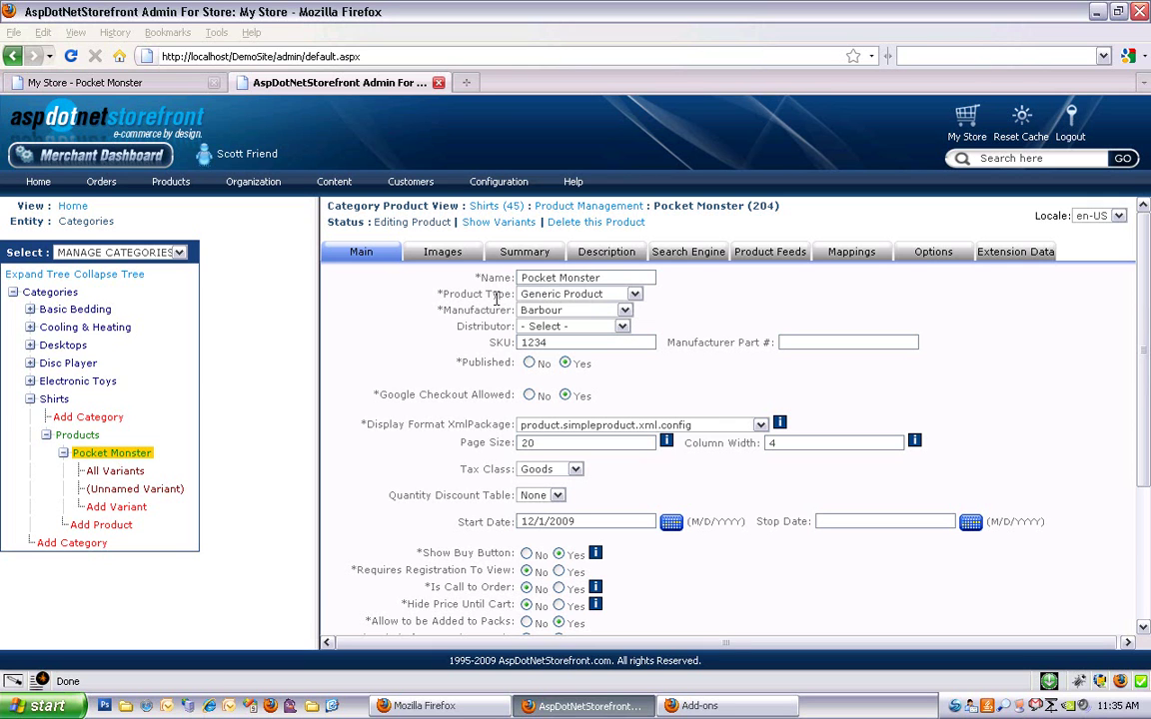
- Review the available product type and manufacturer options for Pocket Monster
{"action": "left_click", "coordinate": [635, 295]}
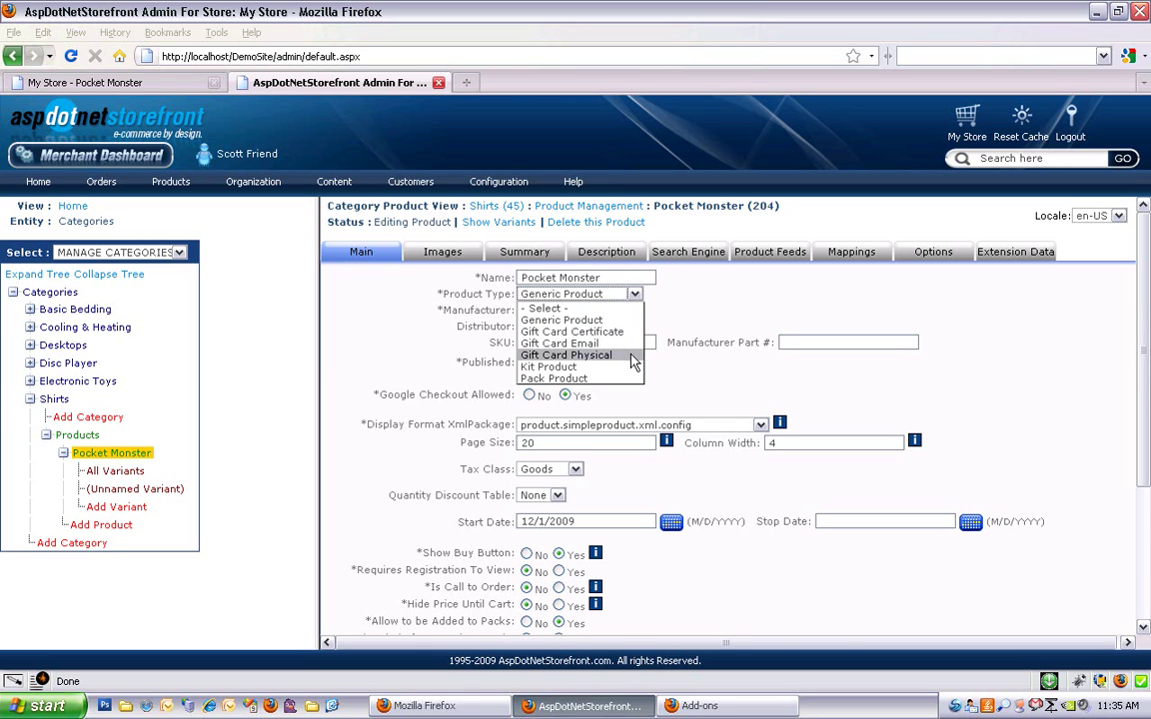
{"action": "left_click", "coordinate": [636, 296]}
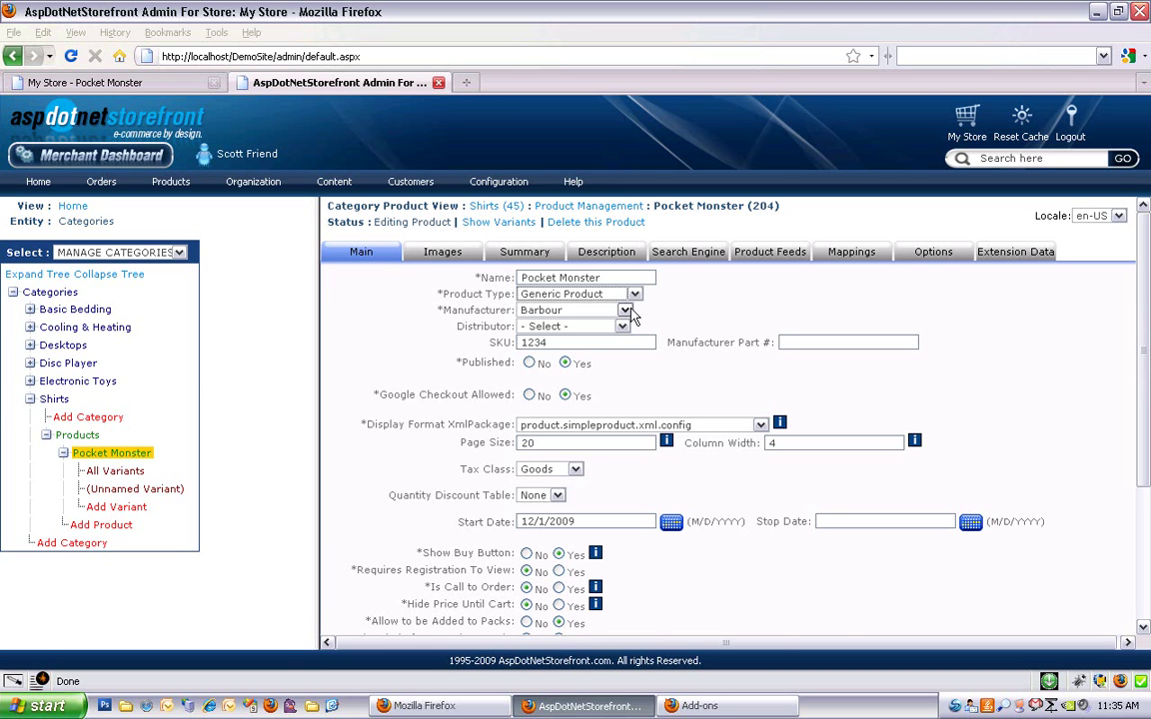
{"action": "left_click", "coordinate": [625, 311]}
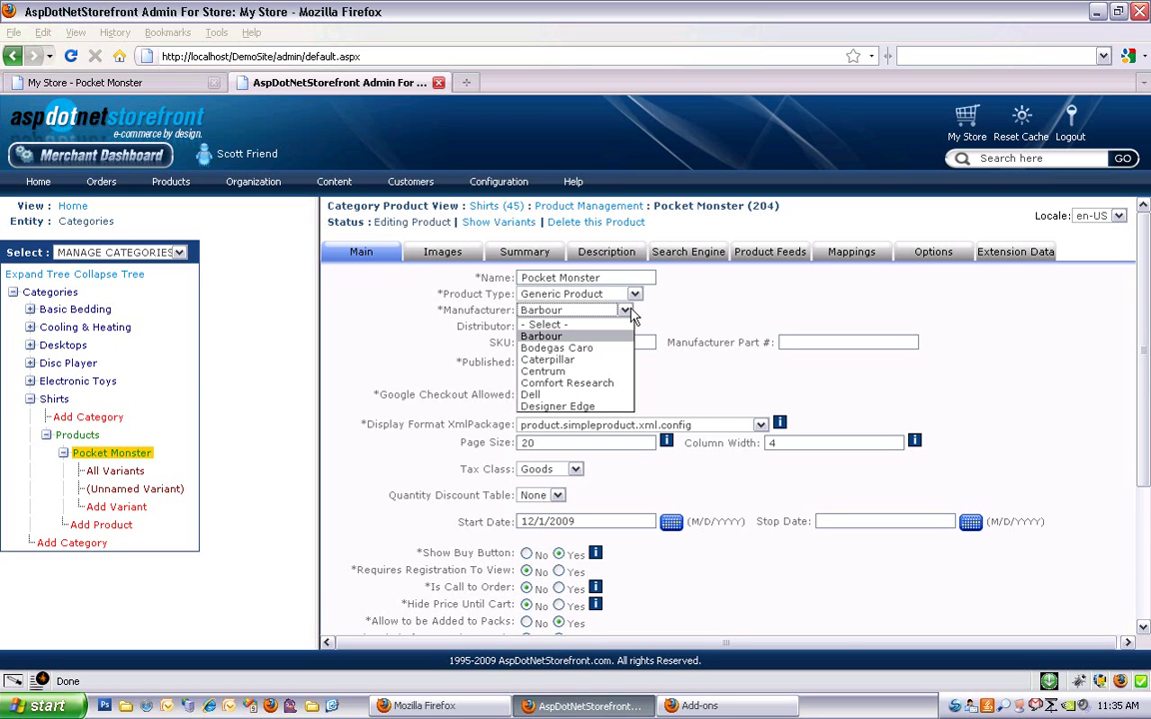
{"action": "left_click", "coordinate": [628, 311]}
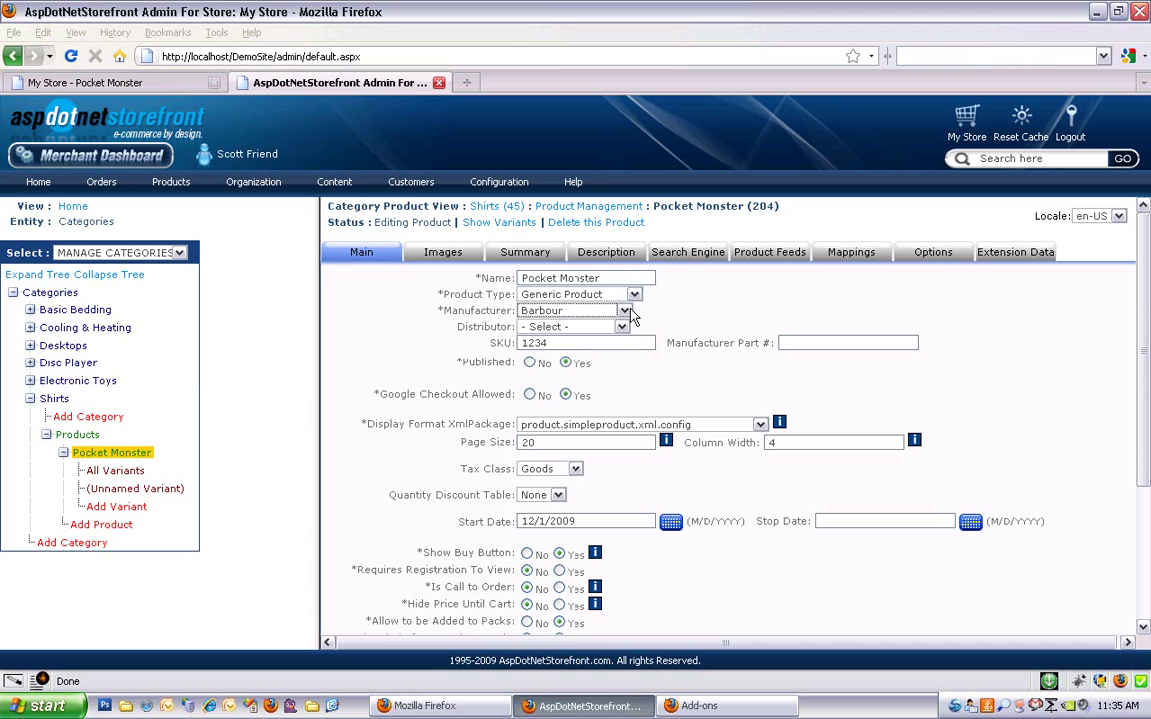
{"action": "left_click", "coordinate": [649, 316]}
{"action": "scroll", "coordinate": [654, 317], "scroll_direction": "down", "scroll_amount": 2}
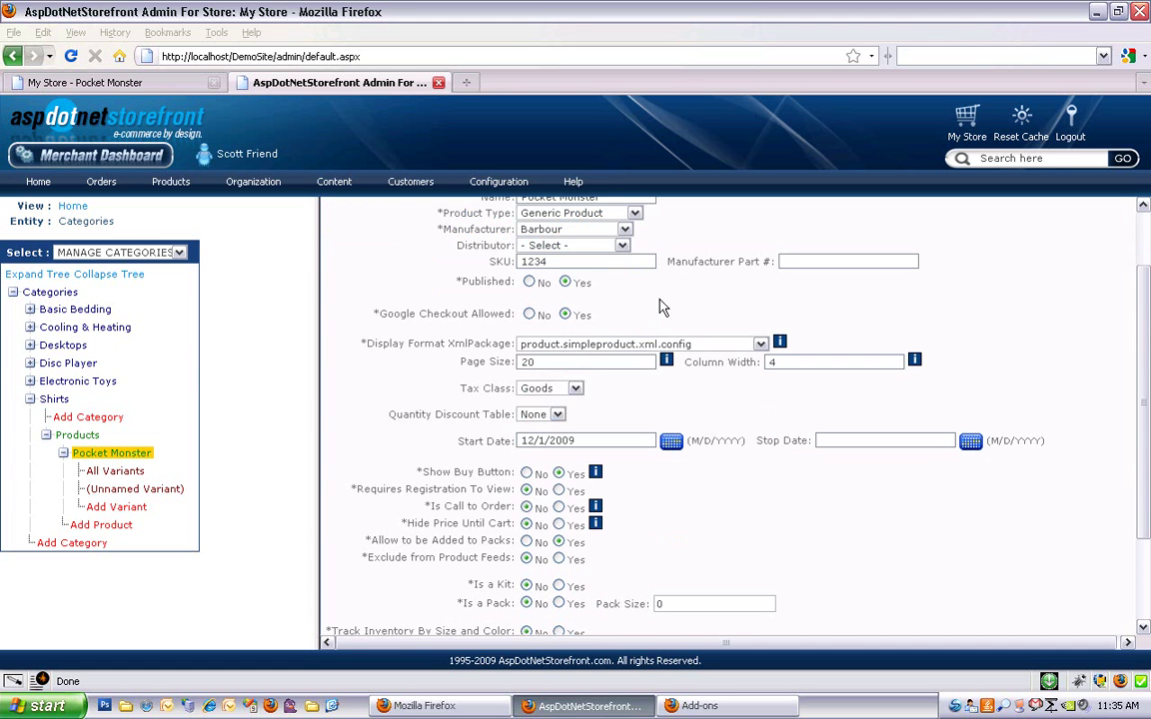
{"action": "scroll", "coordinate": [662, 295], "scroll_direction": "up", "scroll_amount": 2}
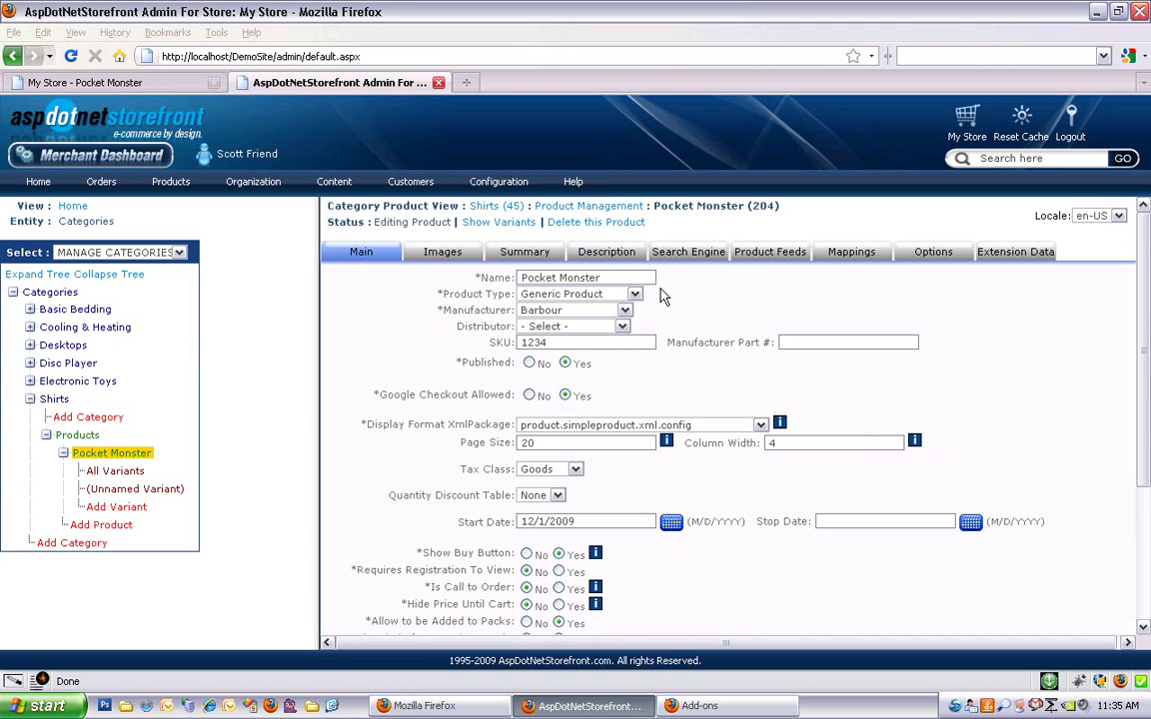
- Review the distributor options and the SKU of the Pocket Monster product
{"action": "left_click", "coordinate": [622, 328]}
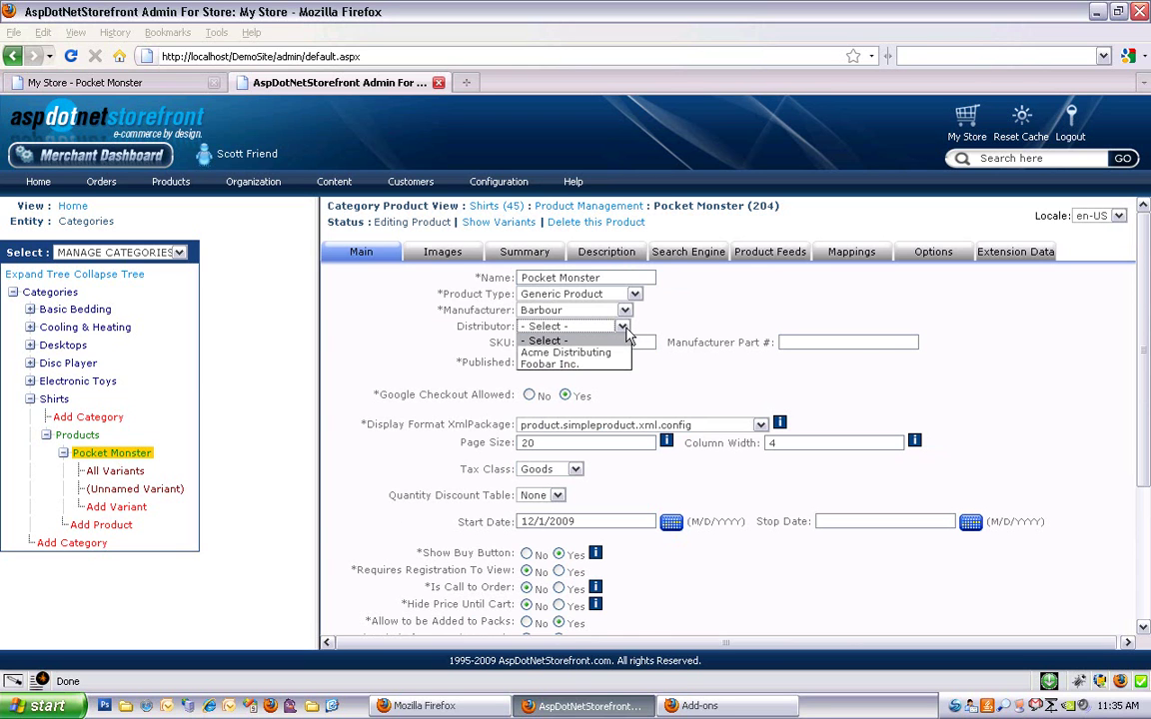
{"action": "left_click", "coordinate": [624, 328]}
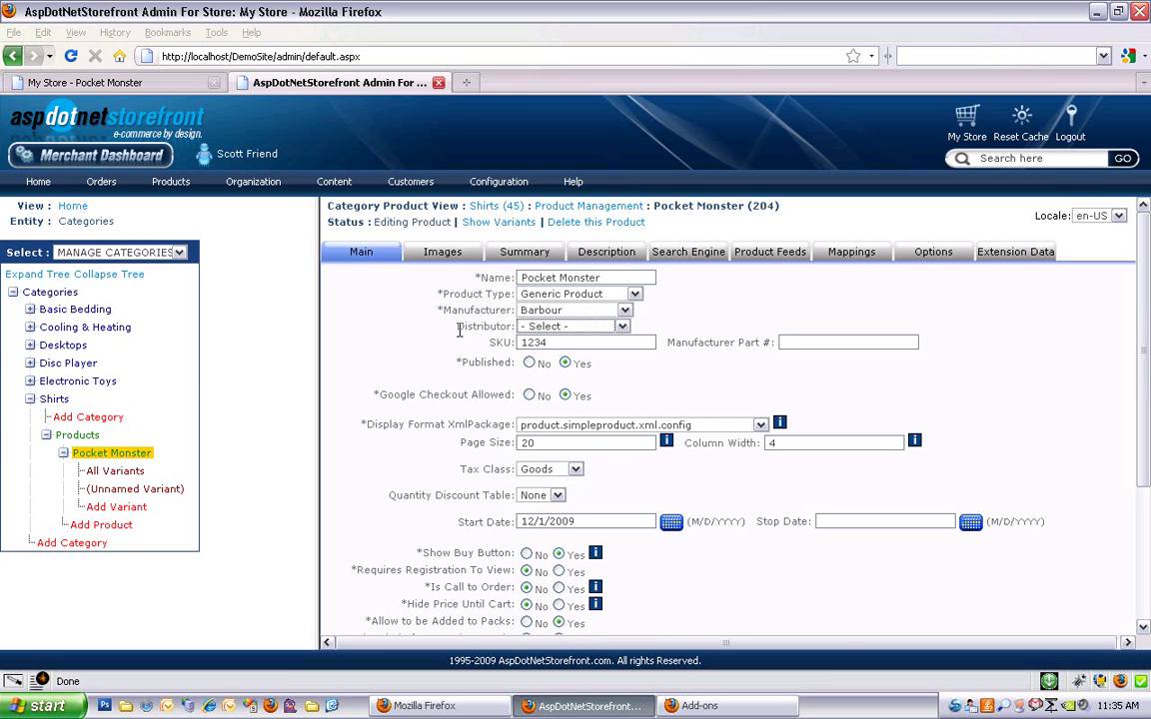
{"action": "left_click", "coordinate": [463, 330]}
{"action": "left_click", "coordinate": [560, 342]}
{"action": "left_click_drag", "start_coordinate": [560, 342], "coordinate": [522, 343]}
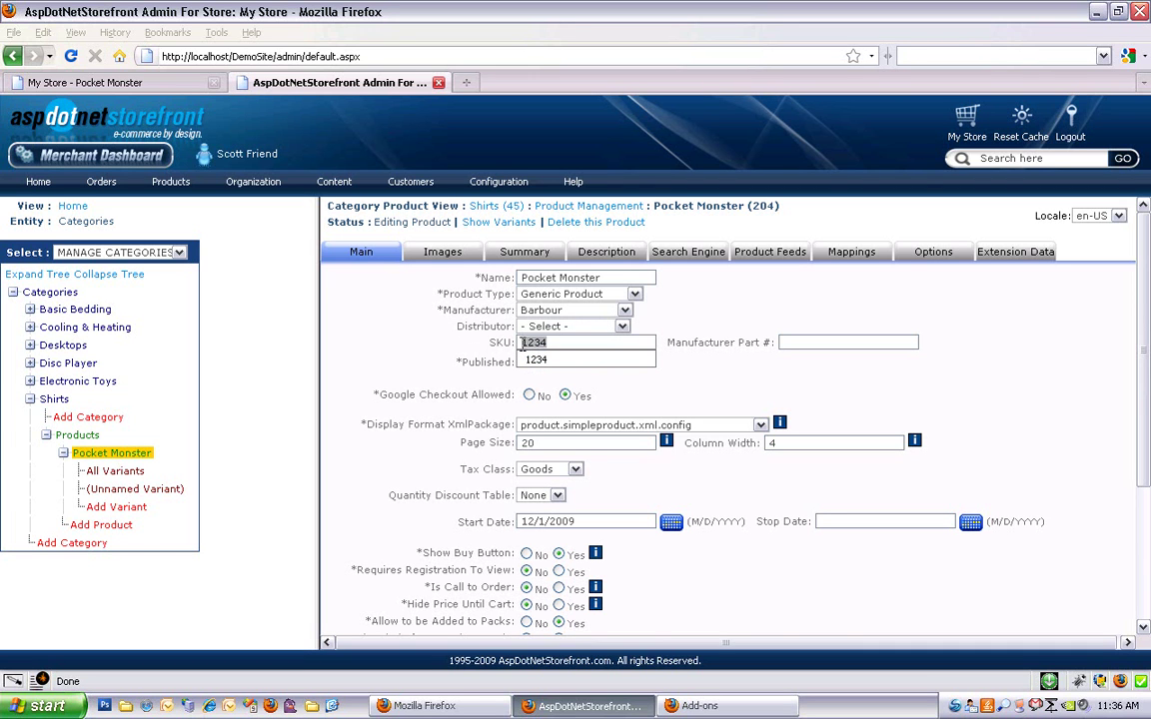
{"action": "left_click", "coordinate": [663, 327]}
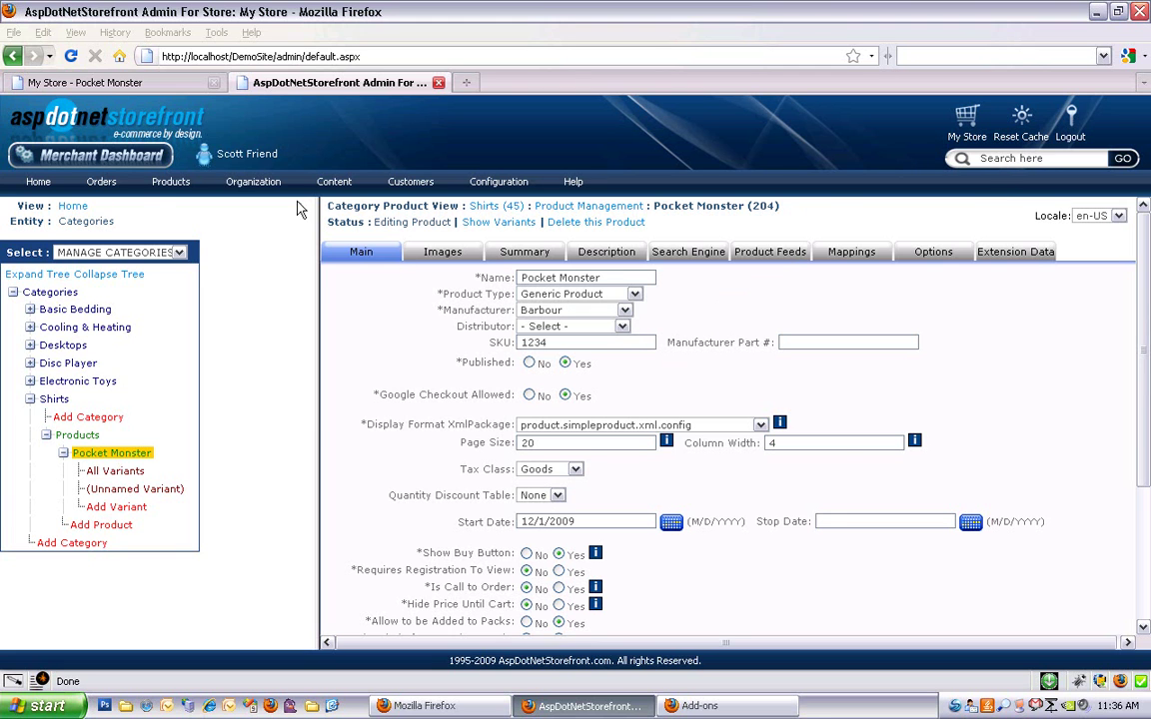
- Check Pocket Monster's storefront page, and set its Published option to No in the admin record and save it
{"action": "left_click", "coordinate": [167, 85]}
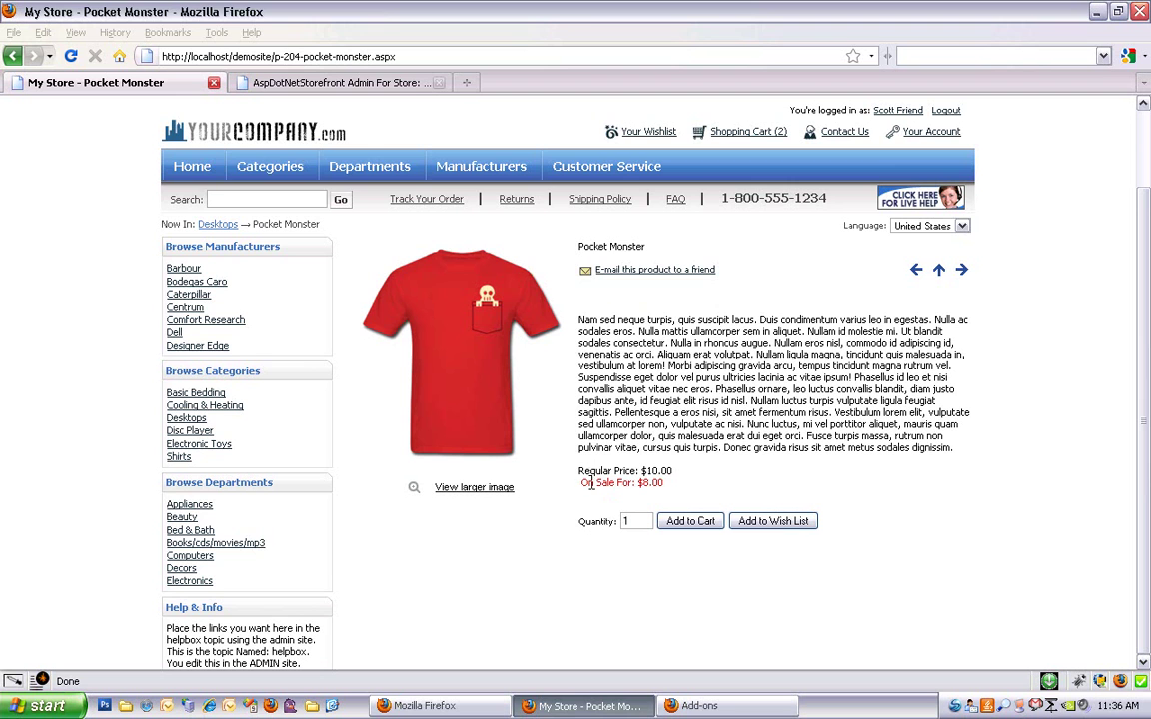
{"action": "left_click", "coordinate": [338, 82]}
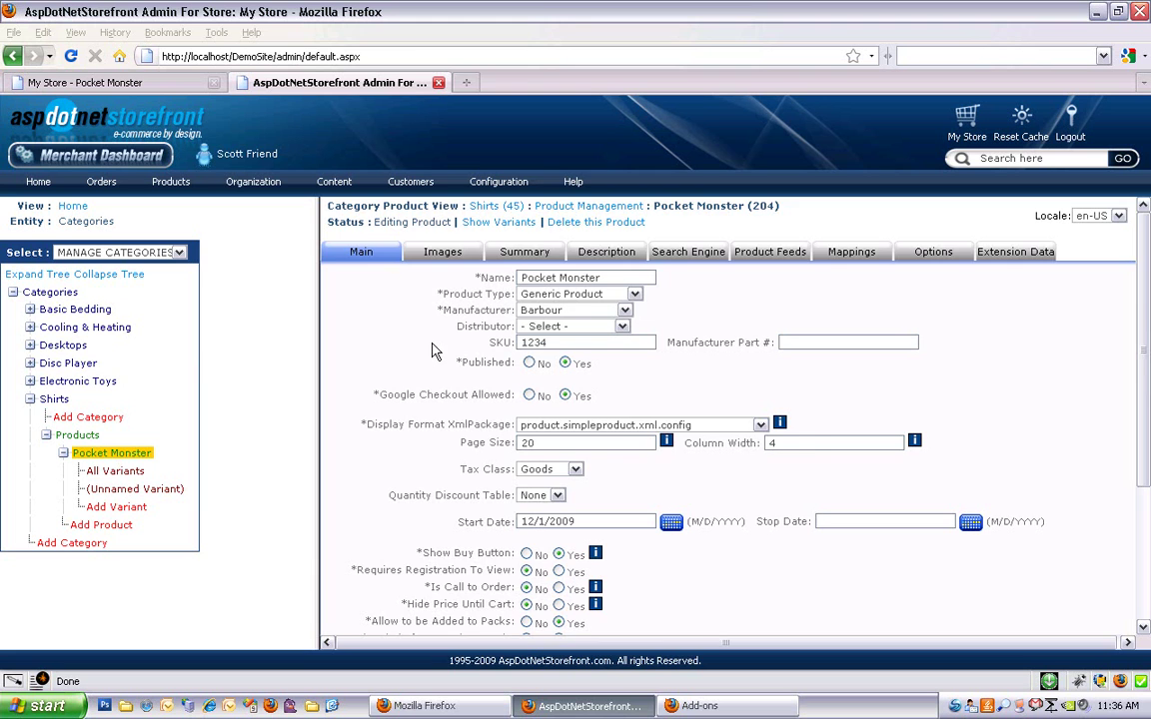
{"action": "scroll", "coordinate": [430, 340], "scroll_direction": "down", "scroll_amount": 2}
{"action": "scroll", "coordinate": [439, 331], "scroll_direction": "up", "scroll_amount": 2}
{"action": "scroll", "coordinate": [365, 375], "scroll_direction": "down", "scroll_amount": 4}
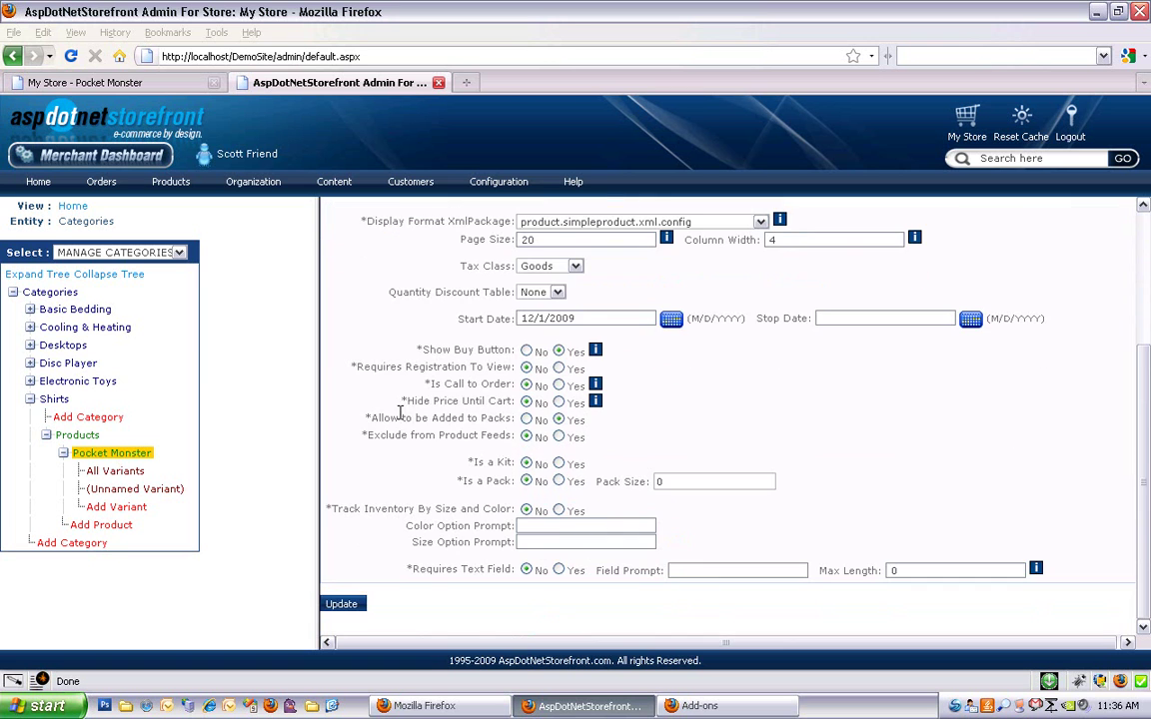
{"action": "left_click", "coordinate": [342, 604]}
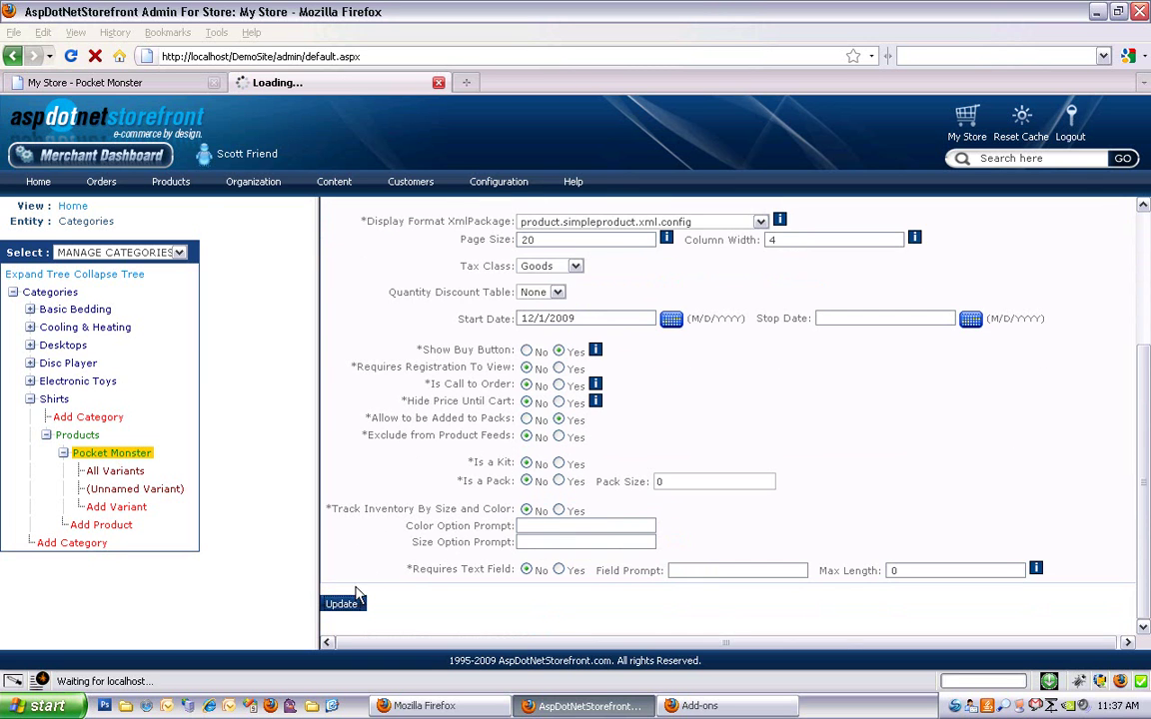
- Reload Pocket Monster's storefront page and check the Shirts category for the product
{"action": "left_click", "coordinate": [160, 86]}
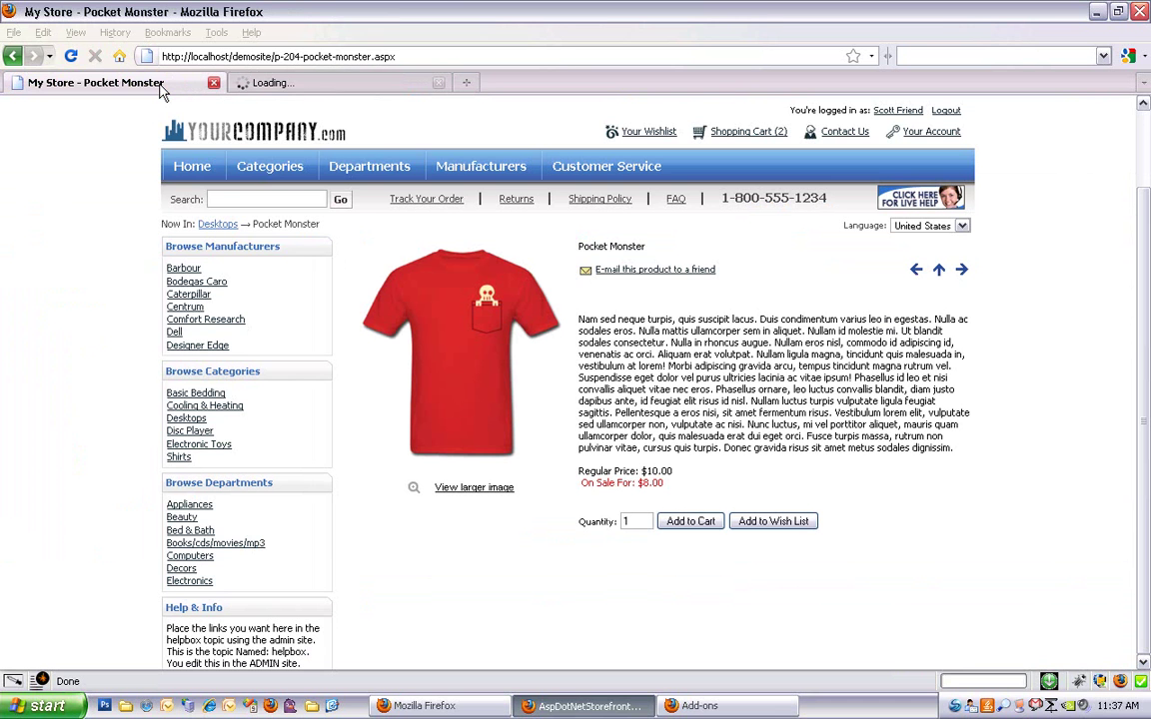
{"action": "left_click", "coordinate": [71, 56]}
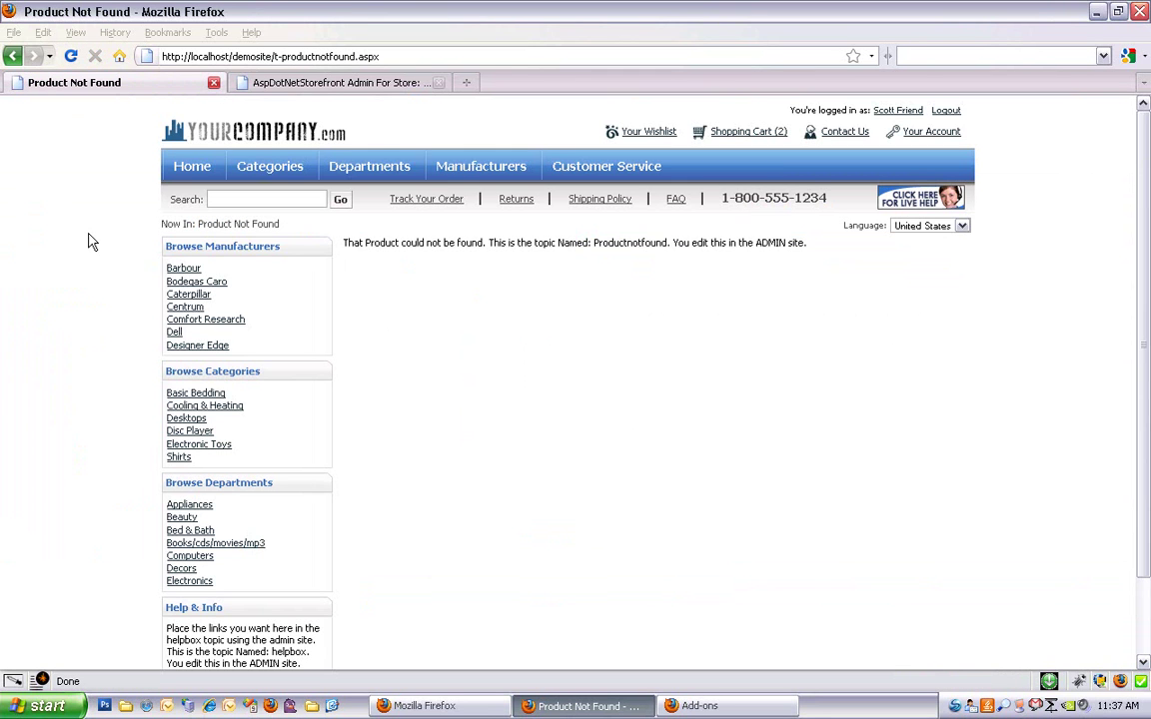
{"action": "left_click", "coordinate": [176, 459]}
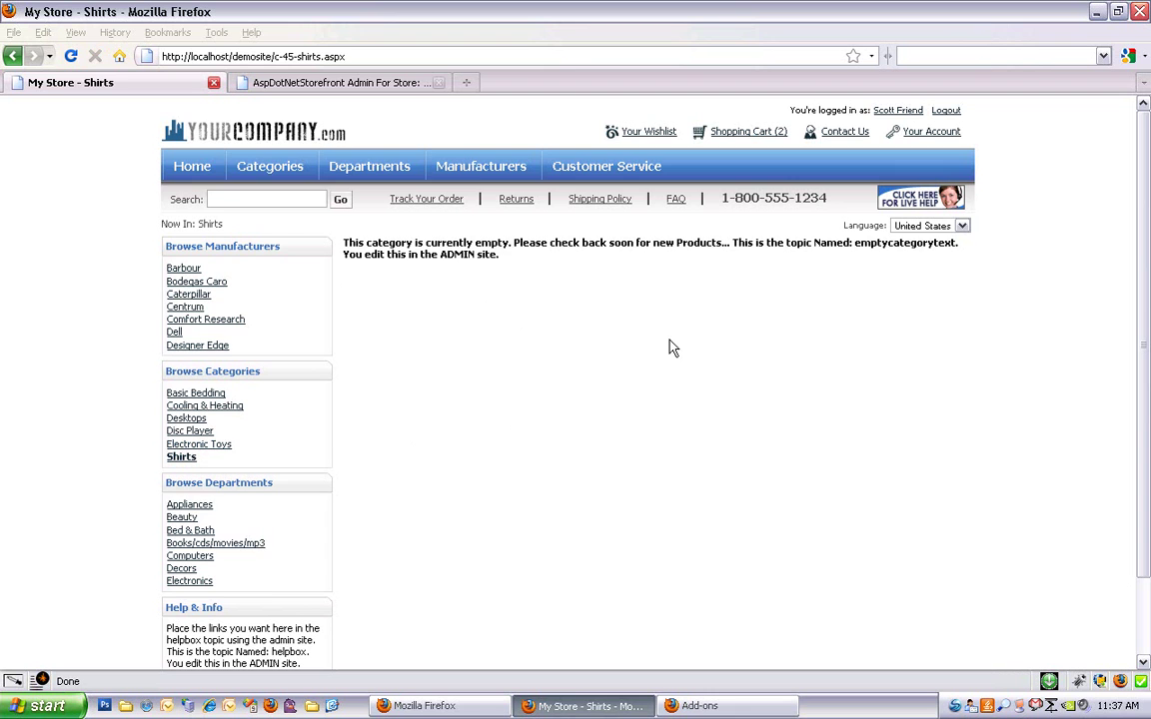
- Set Pocket Monster's Published option to Yes in the admin record and save the product
{"action": "left_click", "coordinate": [400, 84]}
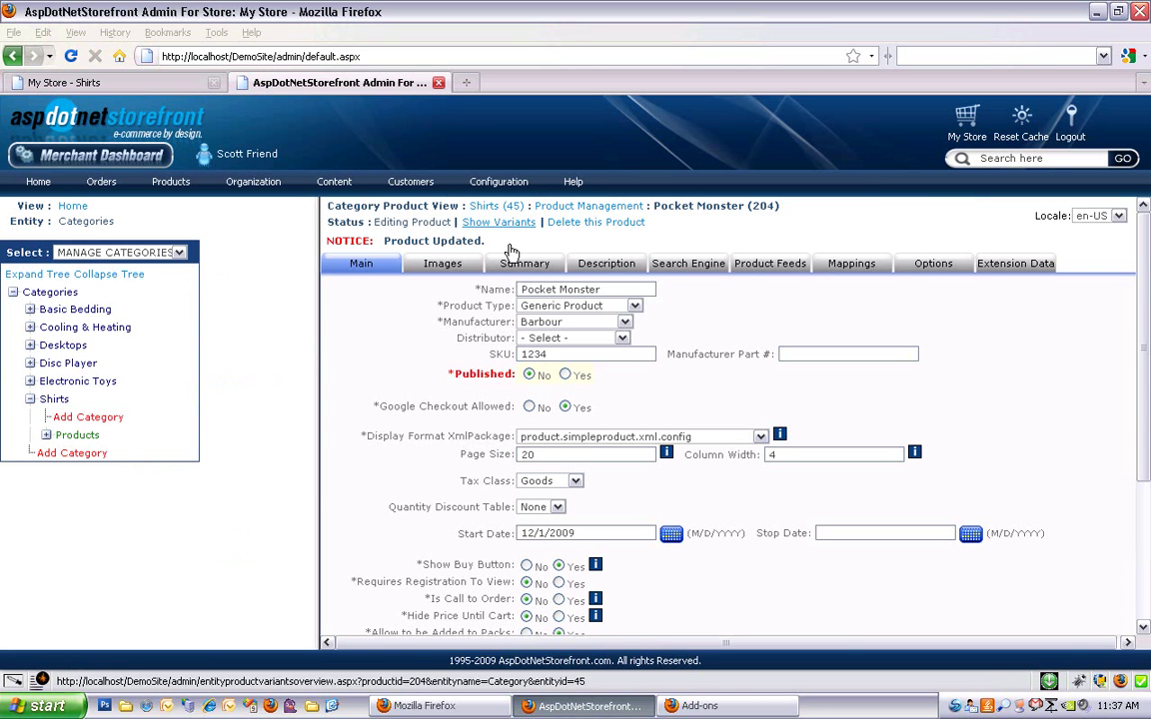
{"action": "left_click", "coordinate": [565, 373]}
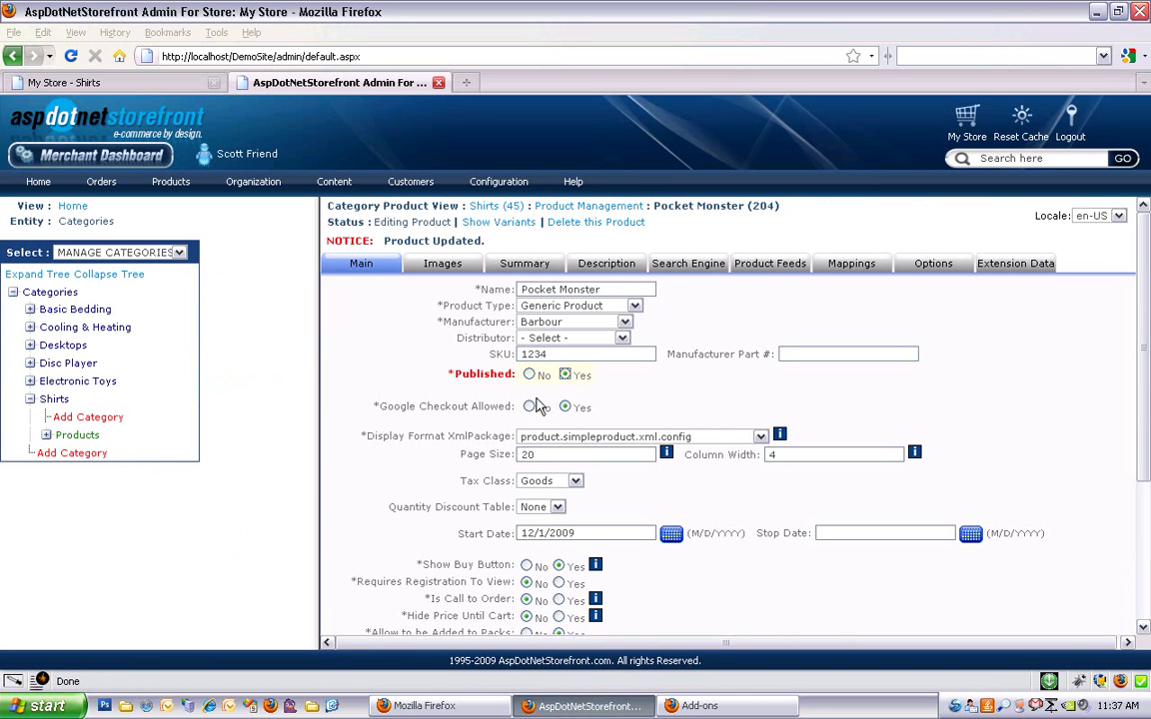
{"action": "scroll", "coordinate": [400, 379], "scroll_direction": "down", "scroll_amount": 4}
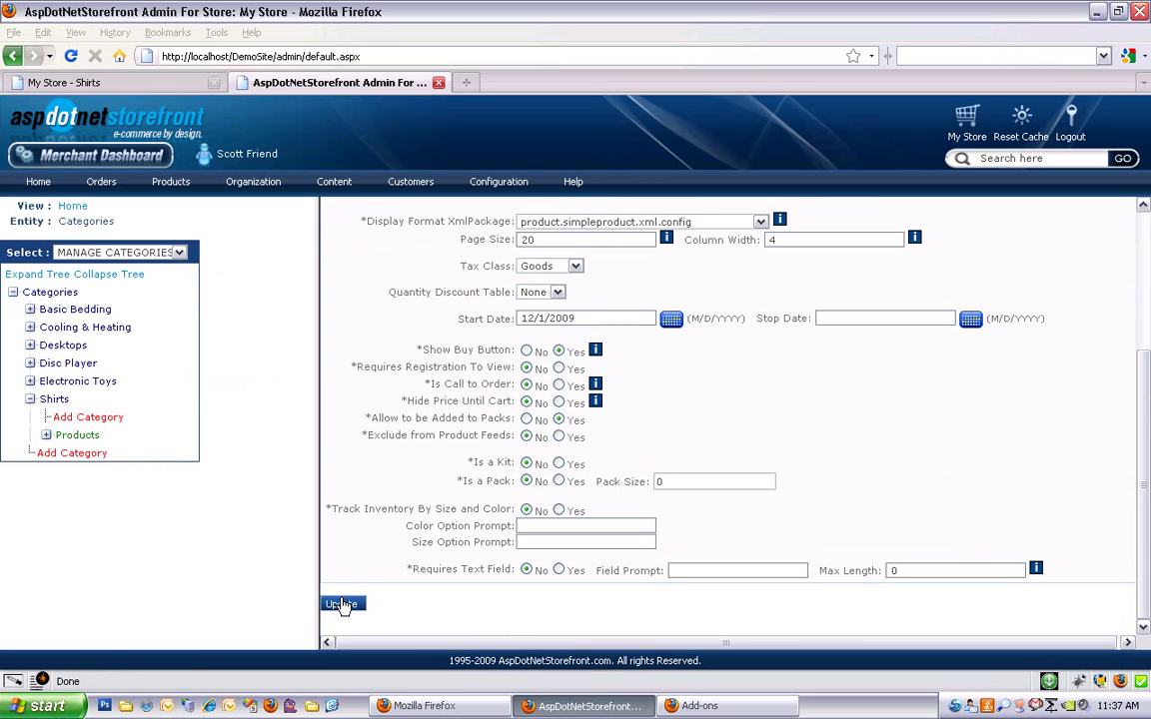
{"action": "left_click", "coordinate": [341, 605]}
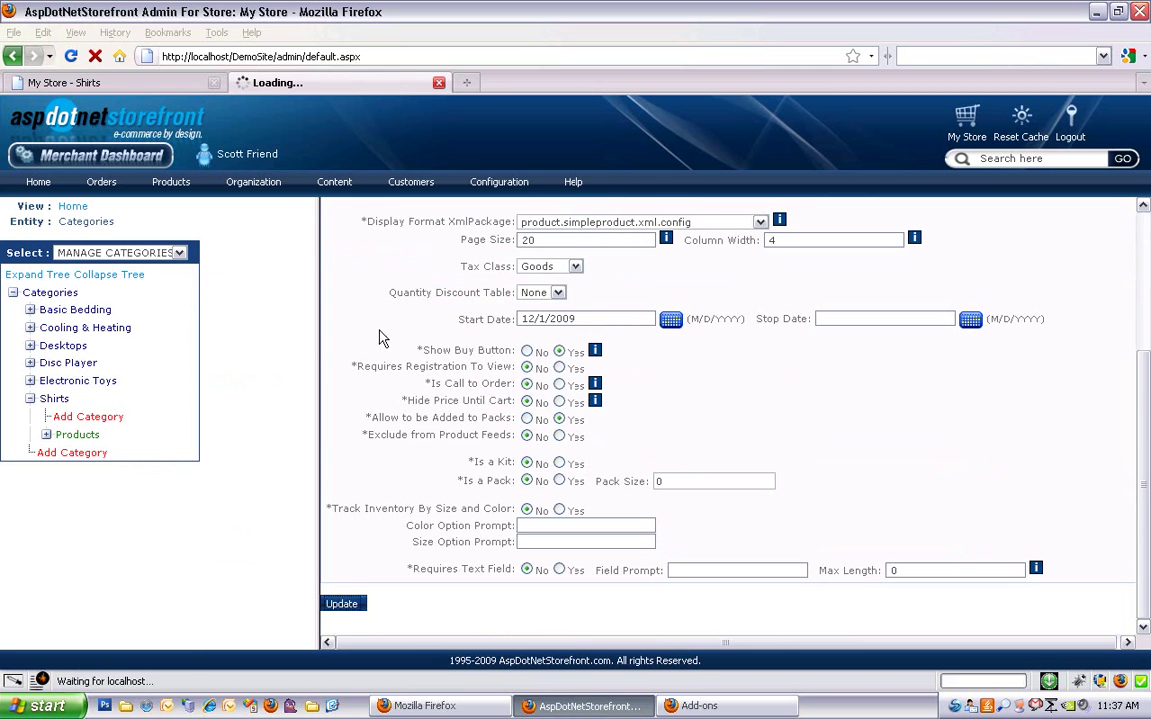
- Reload the Shirts category in the storefront and open the Pocket Monster product page
{"action": "left_click", "coordinate": [184, 85]}
{"action": "left_click", "coordinate": [70, 56]}
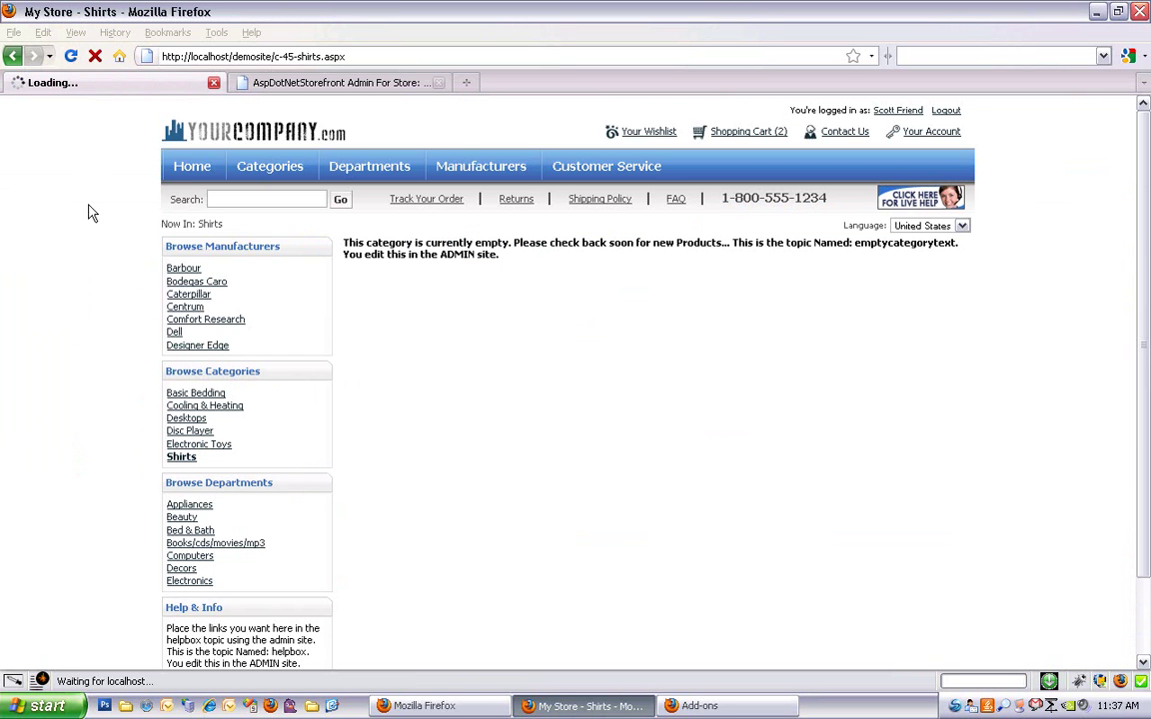
{"action": "left_click", "coordinate": [425, 310]}
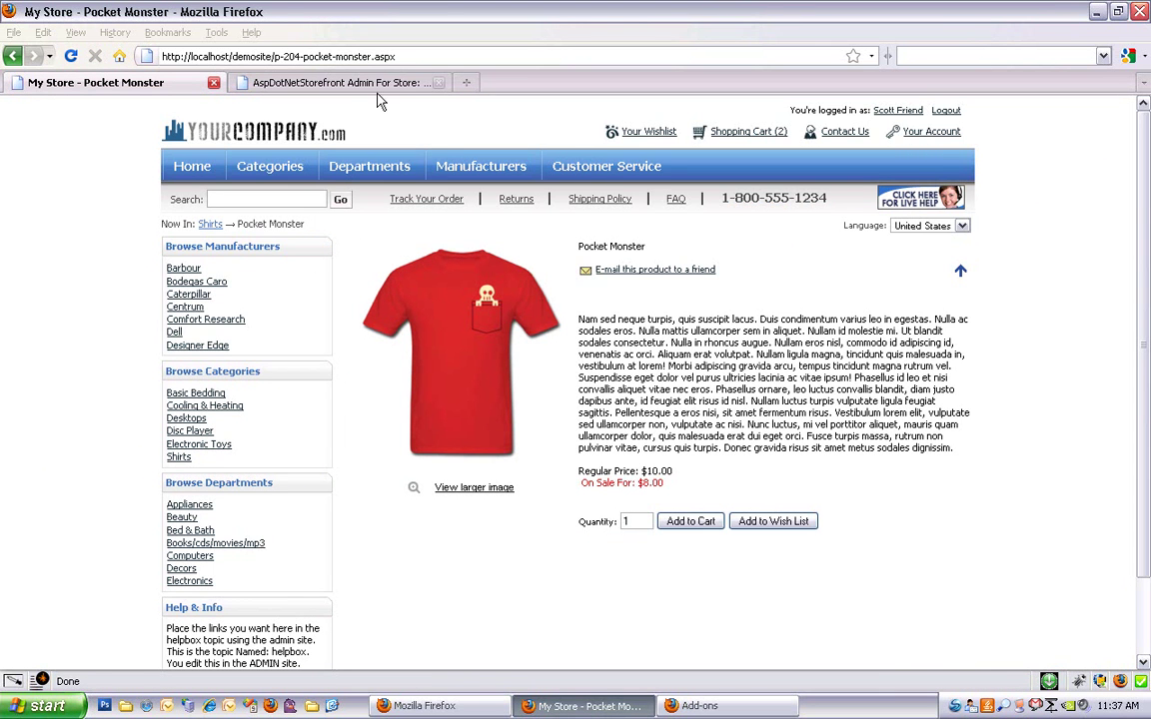
- Review Pocket Monster's main settings in the admin record and compare them with its layout on the storefront page
{"action": "left_click", "coordinate": [340, 83]}
{"action": "scroll", "coordinate": [512, 388], "scroll_direction": "down", "scroll_amount": 2}
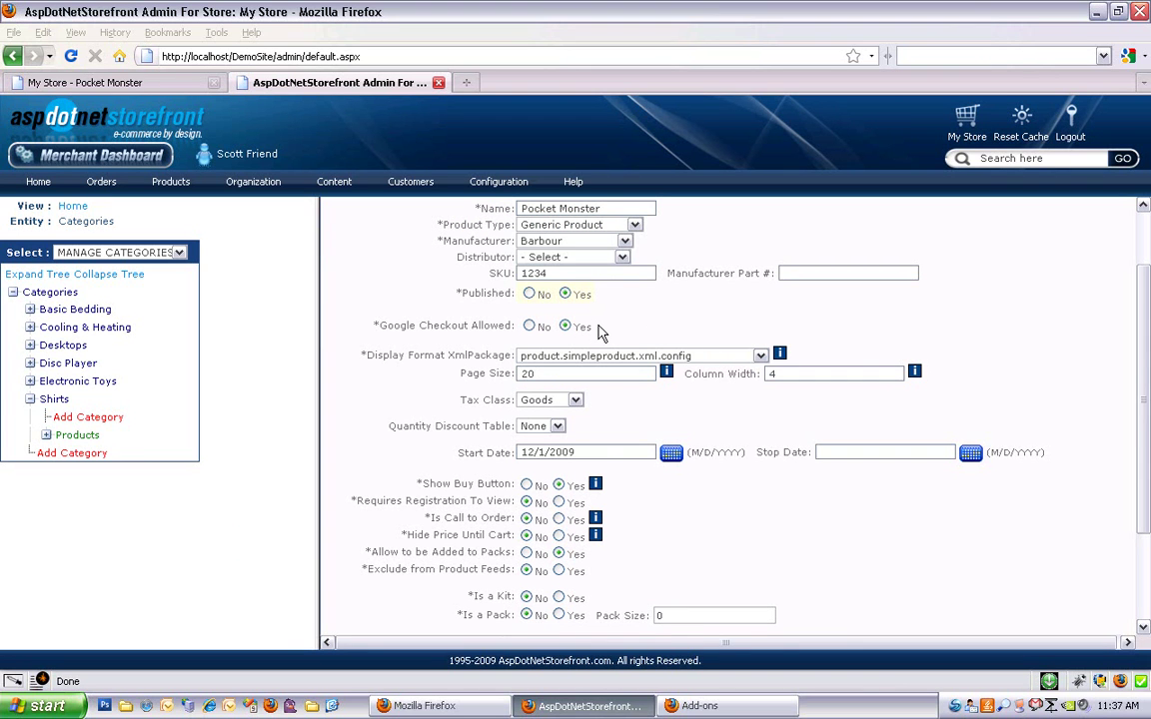
{"action": "scroll", "coordinate": [600, 333], "scroll_direction": "down", "scroll_amount": 2}
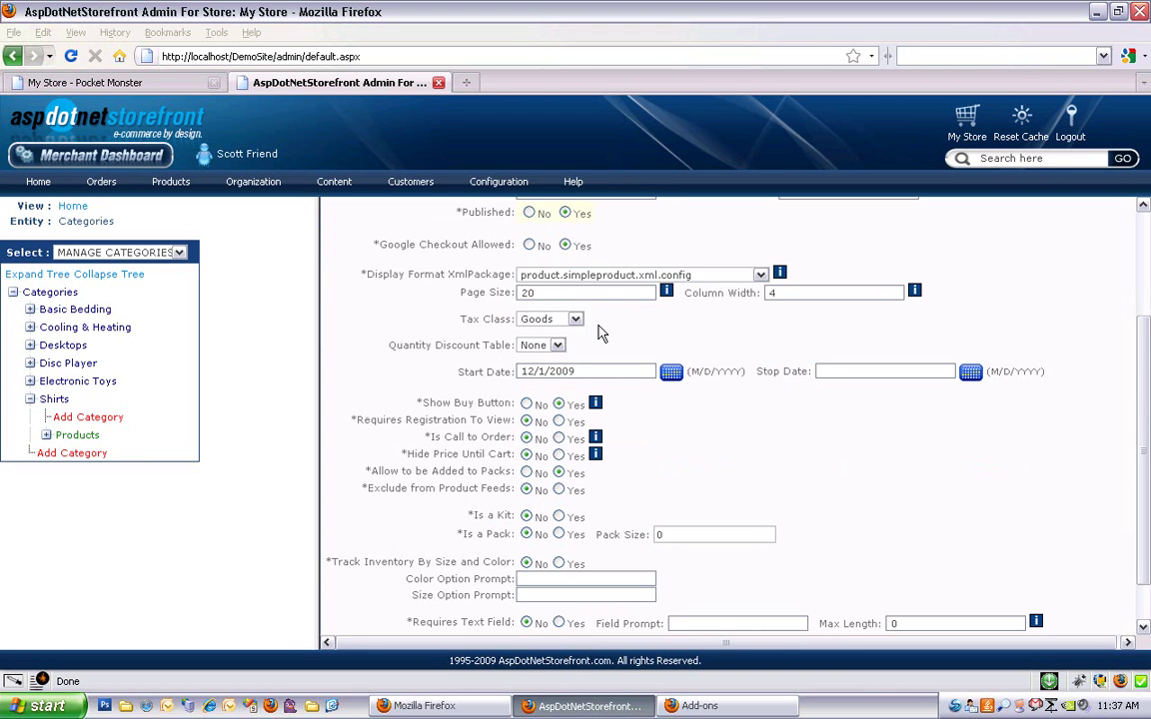
{"action": "scroll", "coordinate": [599, 329], "scroll_direction": "up", "scroll_amount": 2}
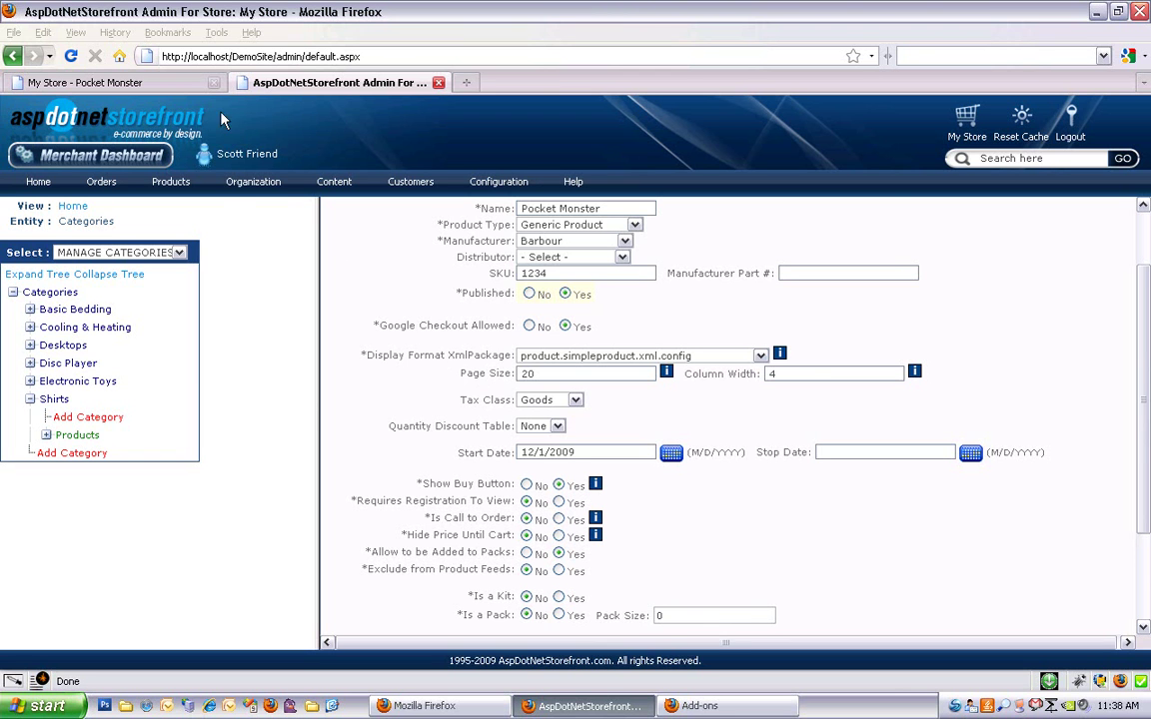
{"action": "left_click", "coordinate": [166, 80]}
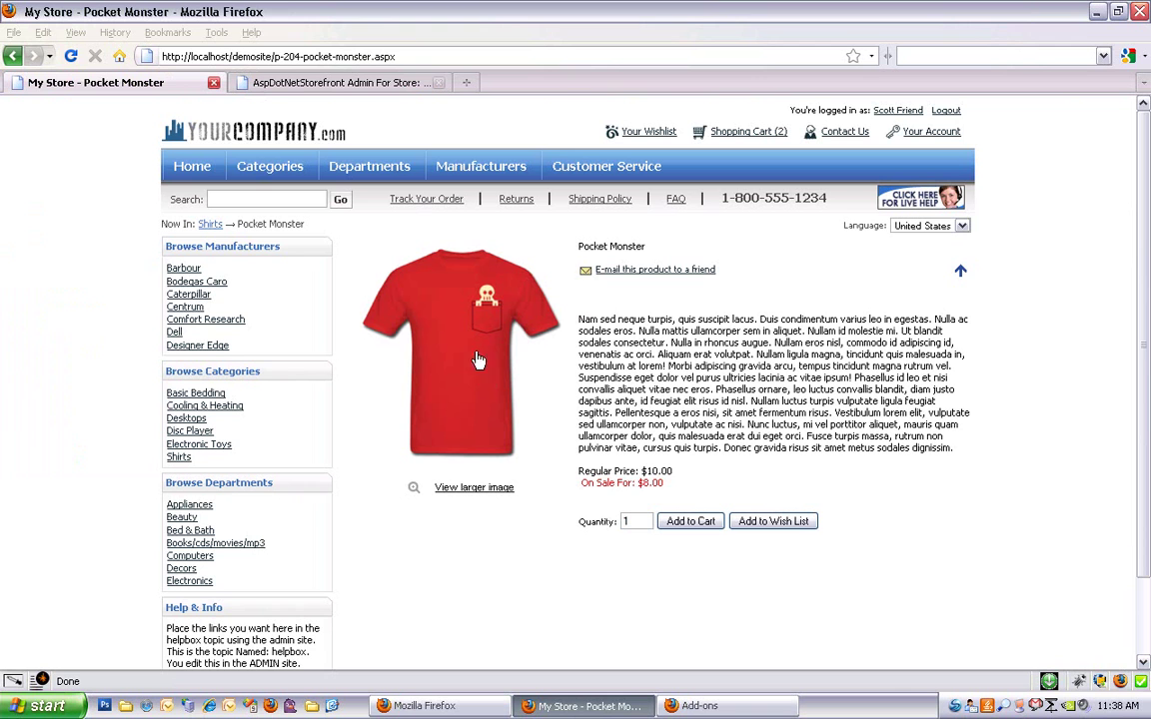
{"action": "left_click", "coordinate": [397, 86]}
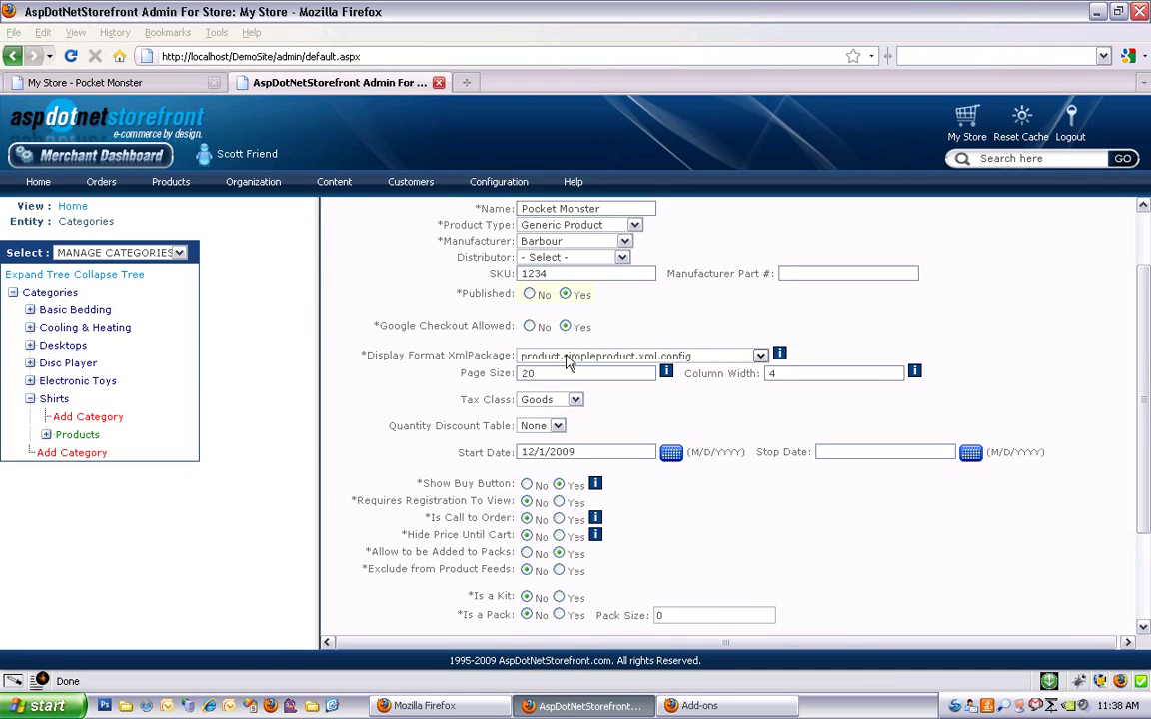
- Set Pocket Monster's Display Format XmlPackage to product.variantsinrightbar.xml.config and save the product
{"action": "left_click", "coordinate": [734, 357]}
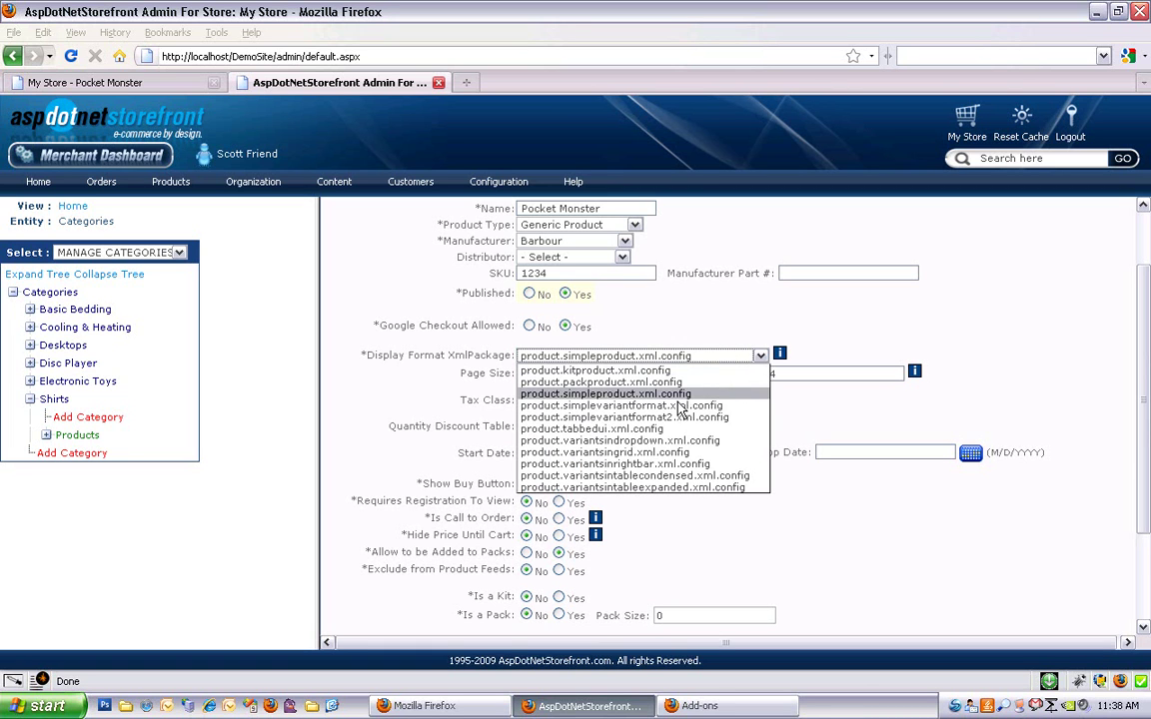
{"action": "left_click", "coordinate": [666, 465]}
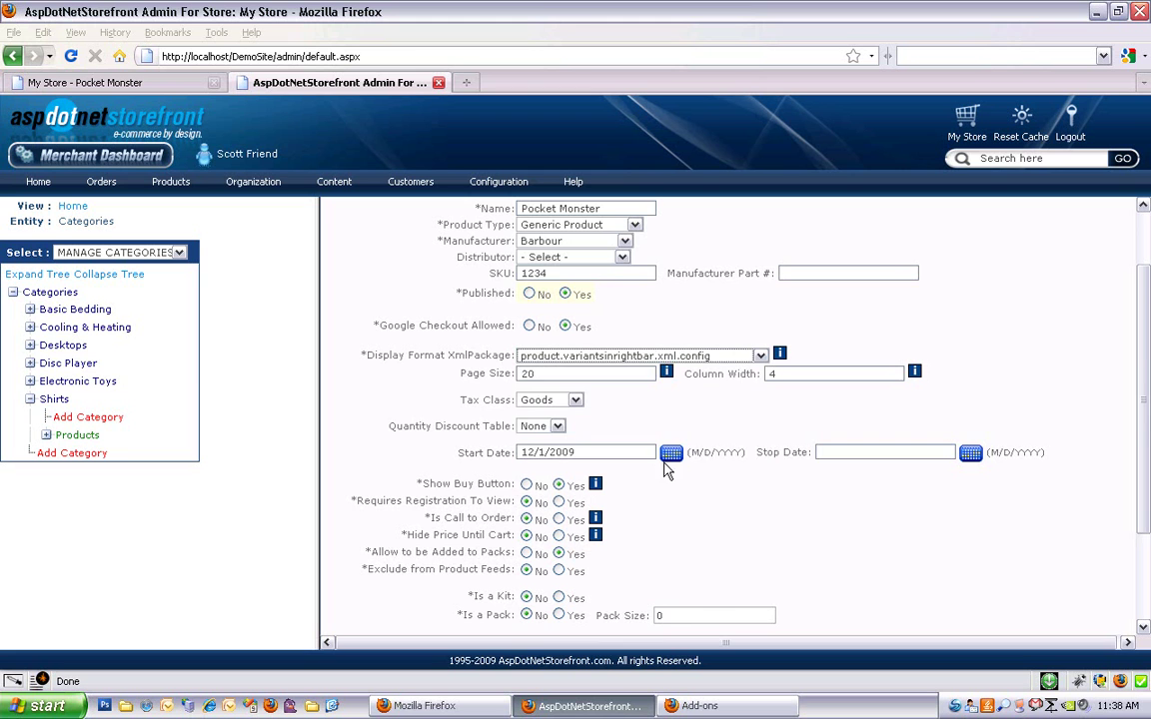
{"action": "scroll", "coordinate": [559, 536], "scroll_direction": "down", "scroll_amount": 3}
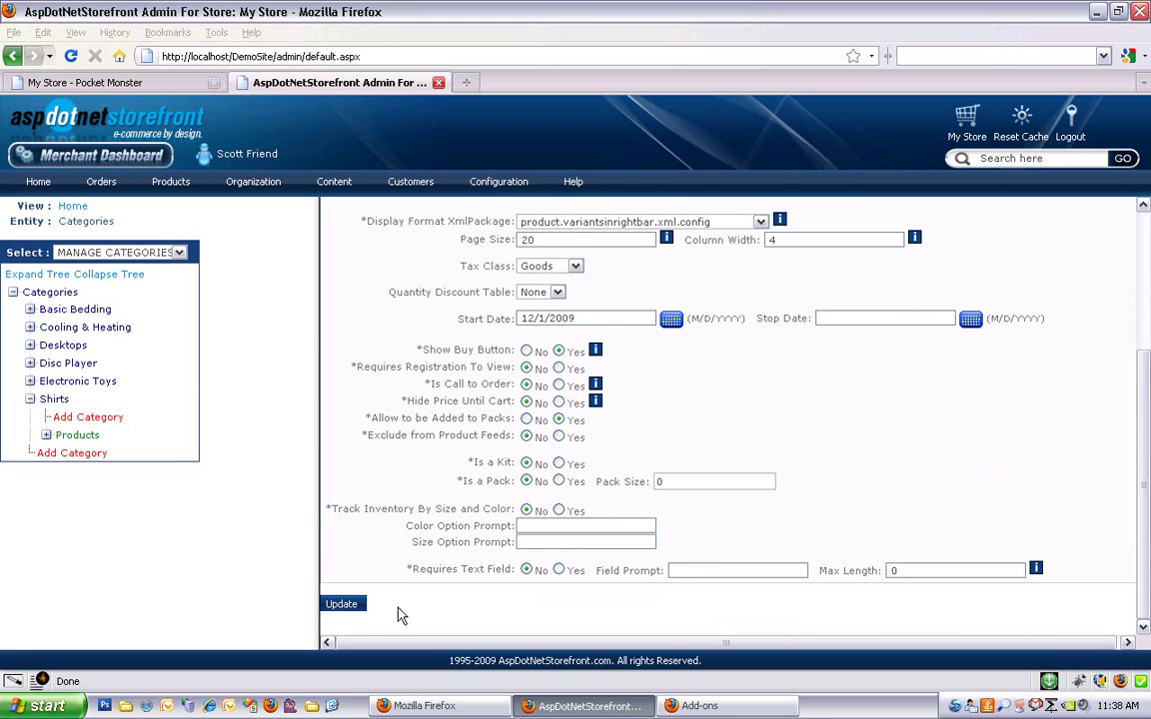
{"action": "left_click", "coordinate": [340, 604]}
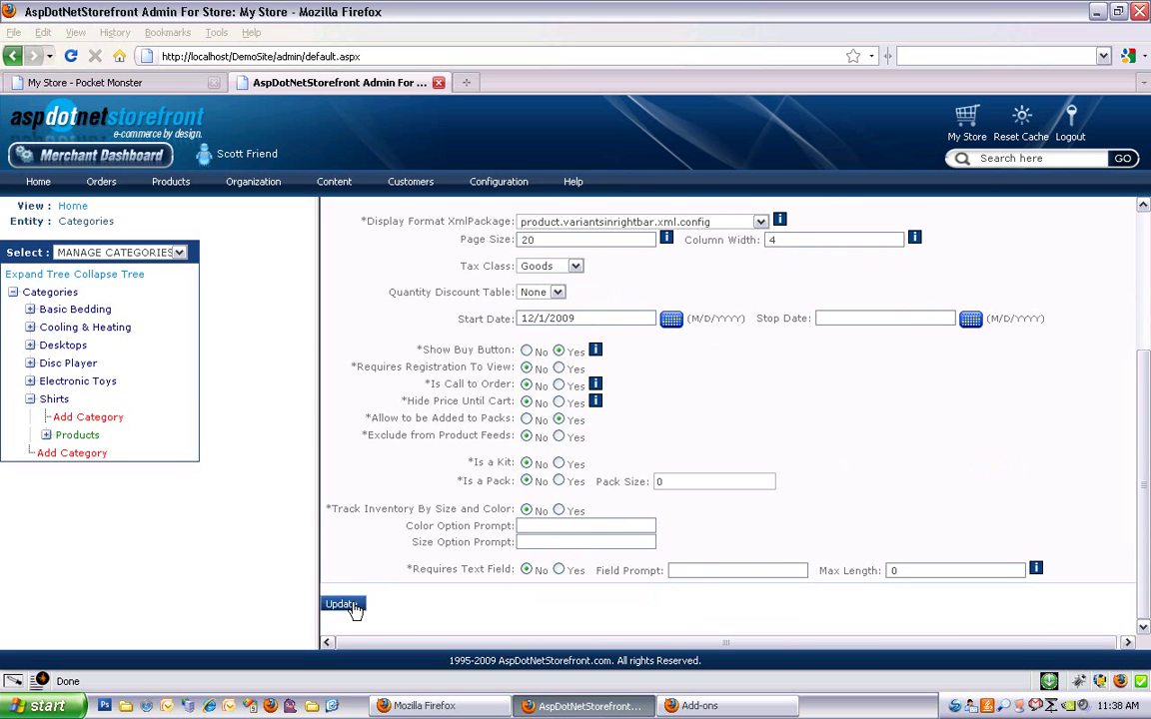
- Reload Pocket Monster's storefront page and examine the SKU and price lines below the description
{"action": "left_click", "coordinate": [150, 88]}
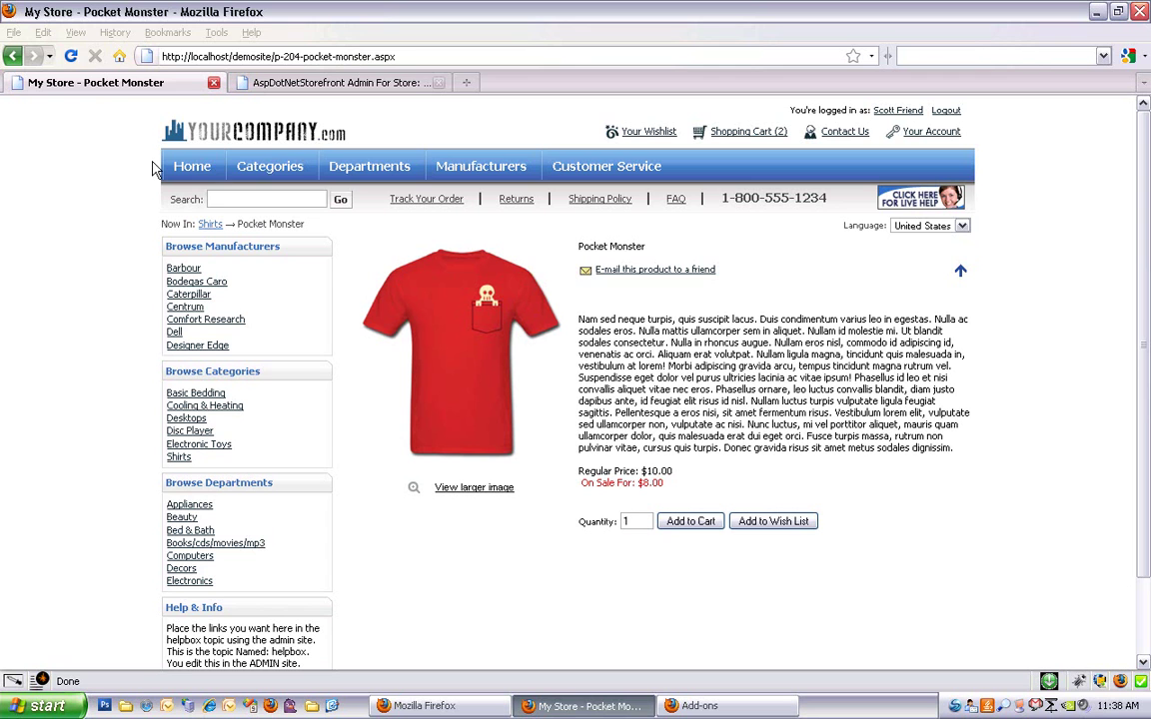
{"action": "left_click", "coordinate": [71, 56]}
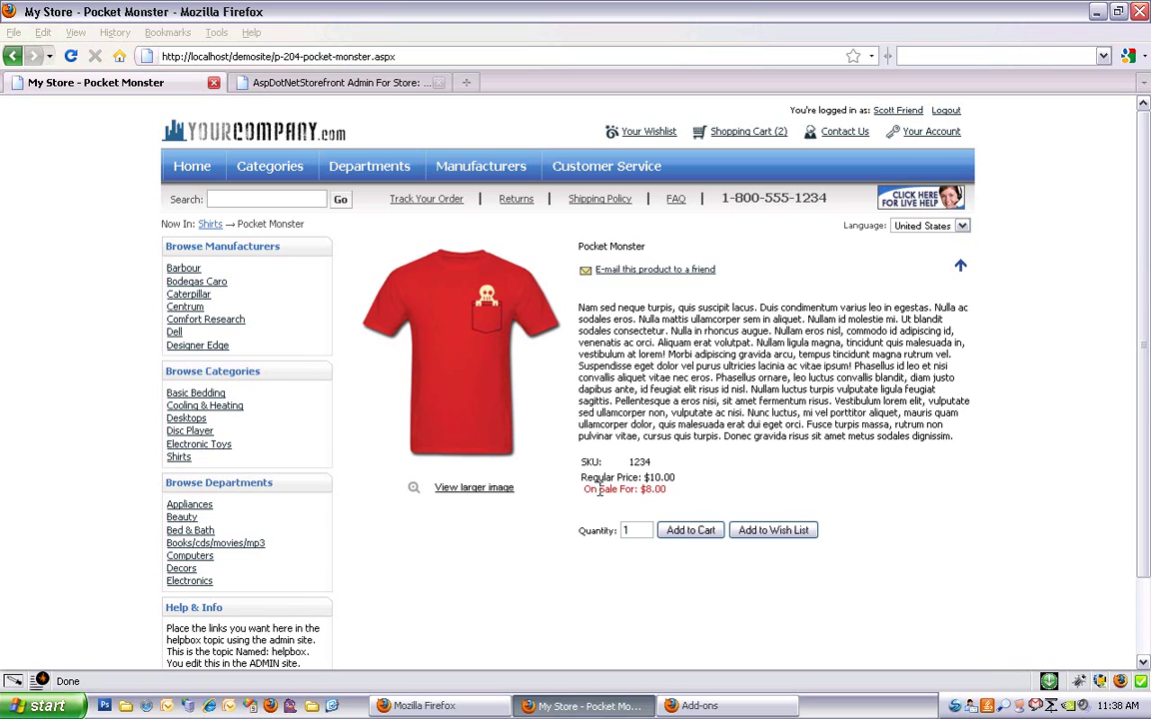
{"action": "left_click_drag", "start_coordinate": [577, 460], "coordinate": [665, 478]}
{"action": "left_click", "coordinate": [665, 478]}
- Set Pocket Monster's Display Format XmlPackage to product.tabbedui.xml.config in the admin record and save the product
{"action": "left_click", "coordinate": [351, 82]}
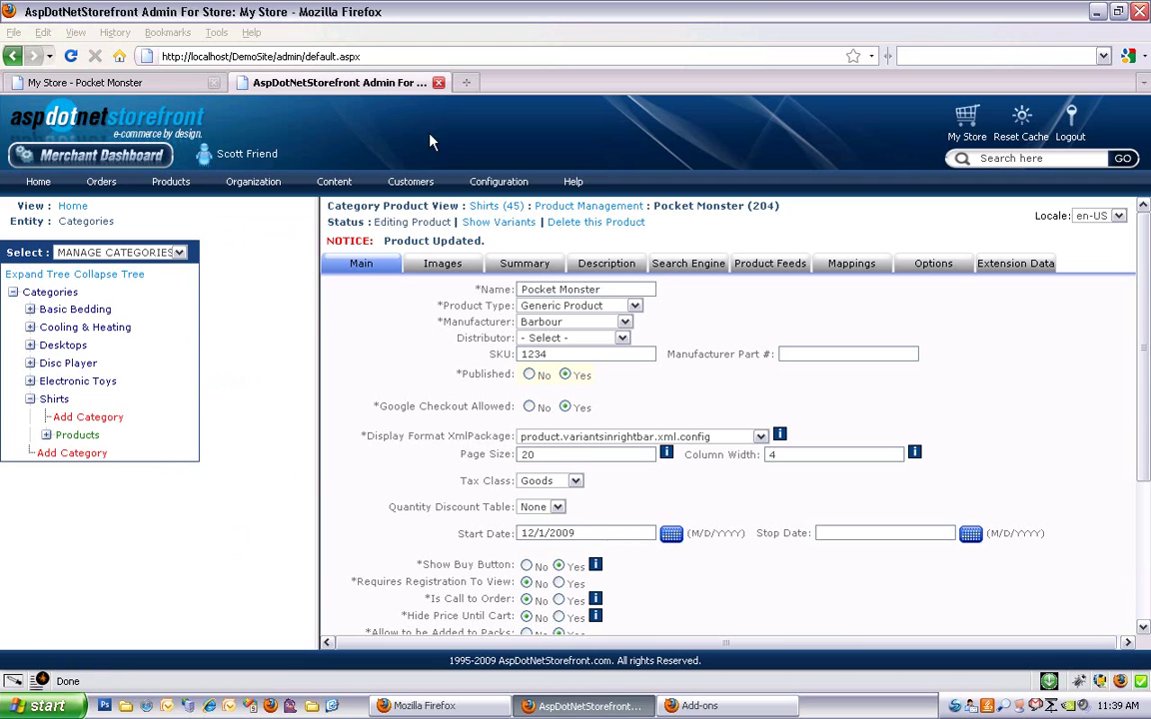
{"action": "left_click", "coordinate": [687, 437]}
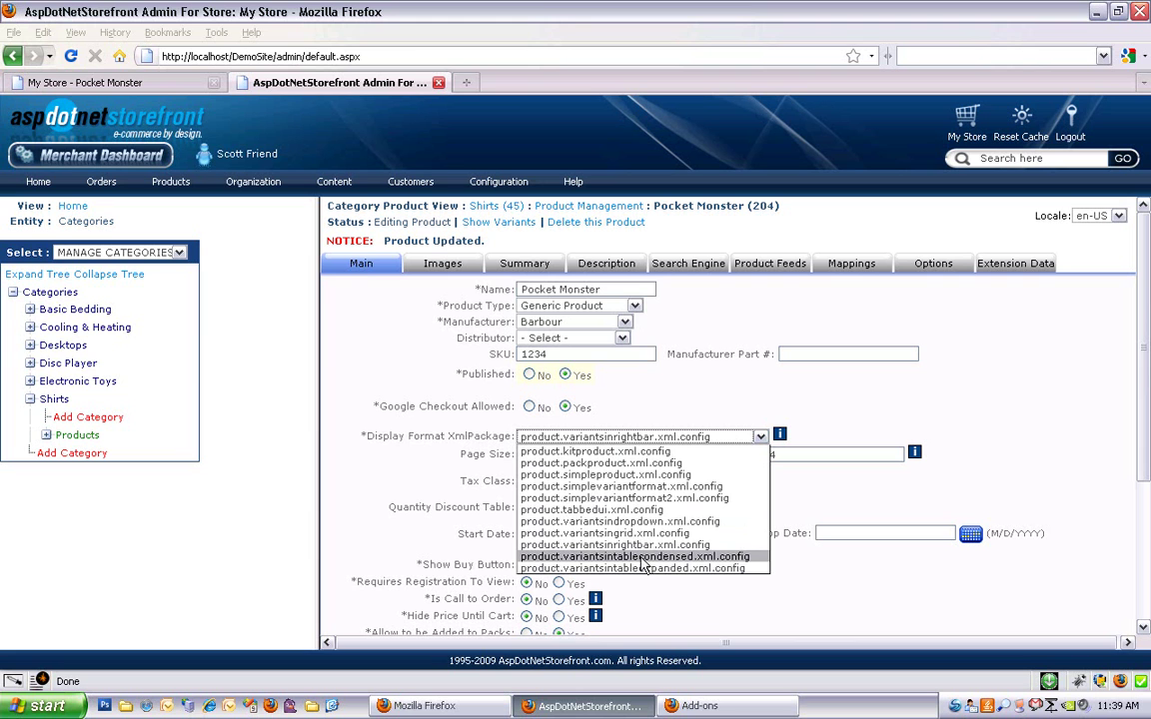
{"action": "left_click", "coordinate": [607, 512]}
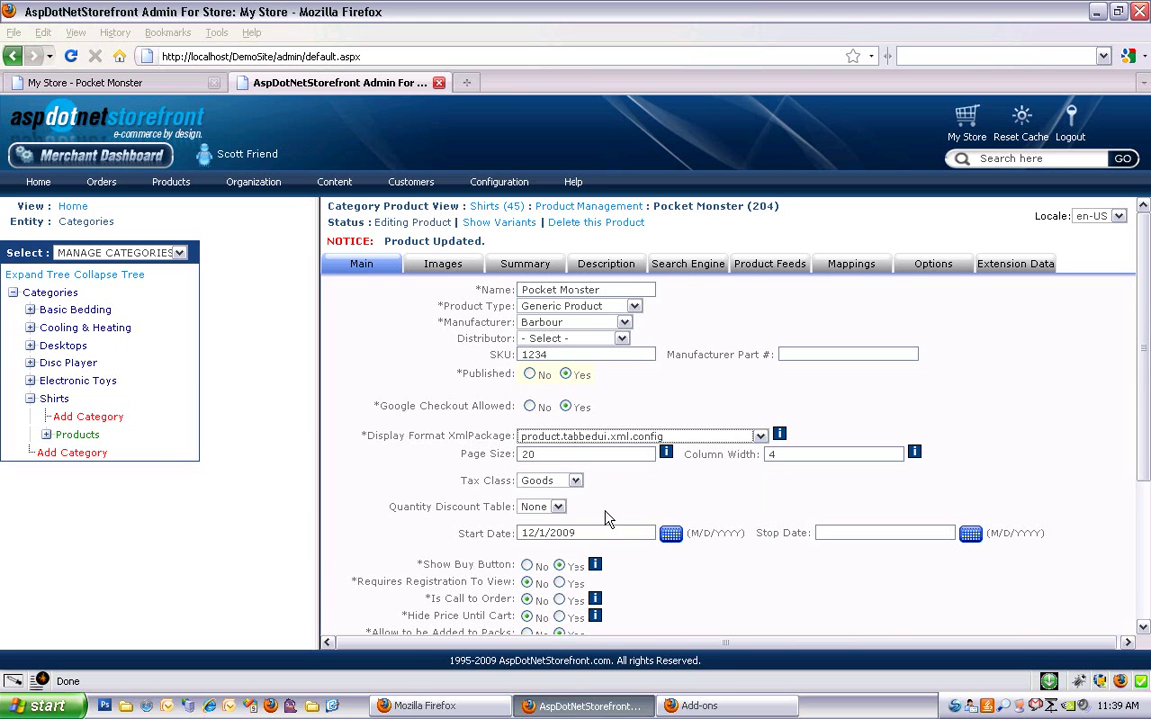
{"action": "scroll", "coordinate": [606, 517], "scroll_direction": "down", "scroll_amount": 4}
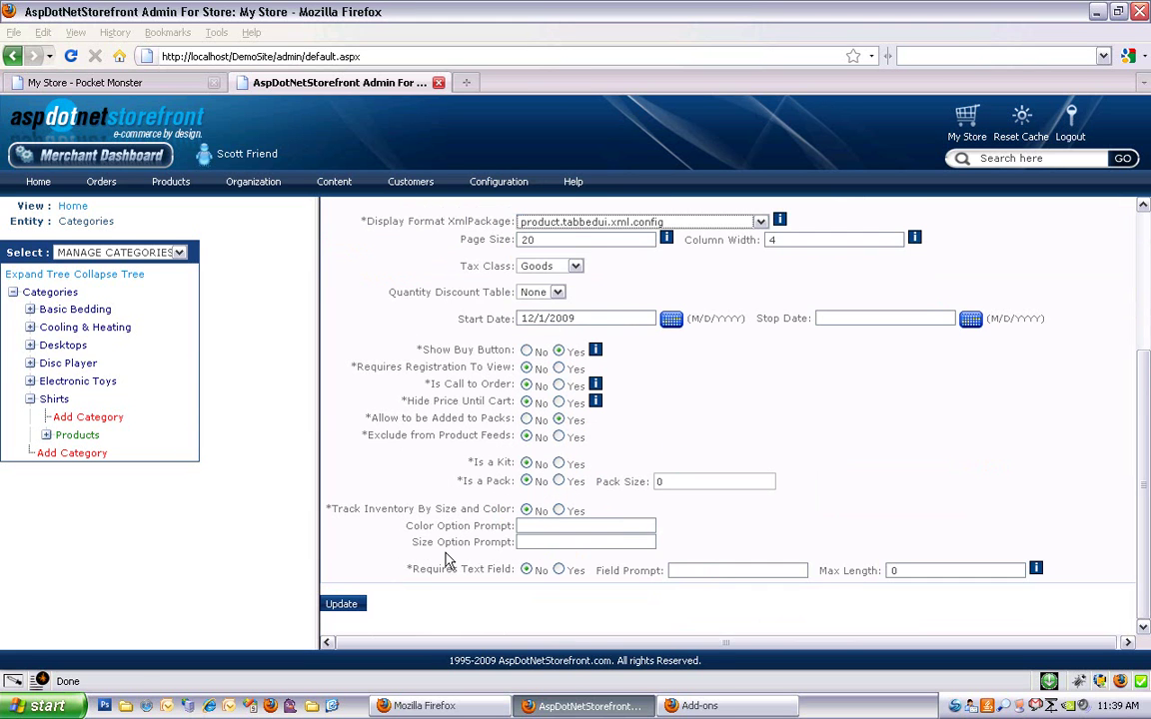
{"action": "left_click", "coordinate": [355, 603]}
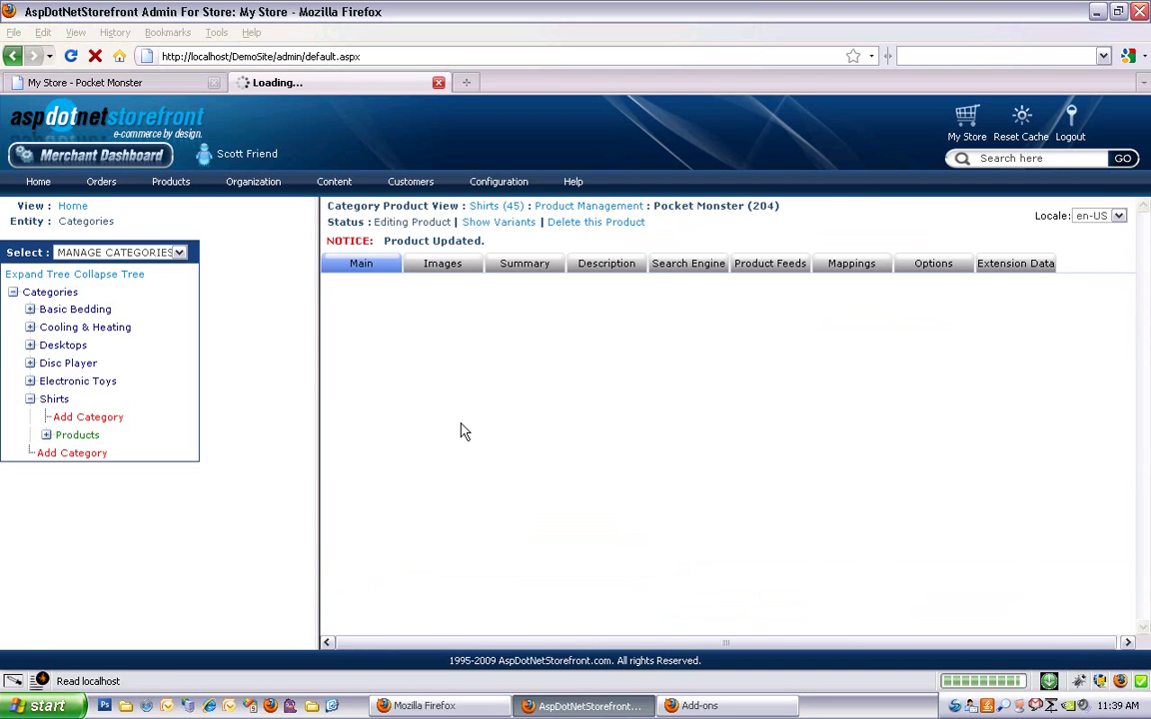
- Reload Pocket Monster's storefront page and examine its Images, Related Products and Overview sections
{"action": "left_click", "coordinate": [166, 85]}
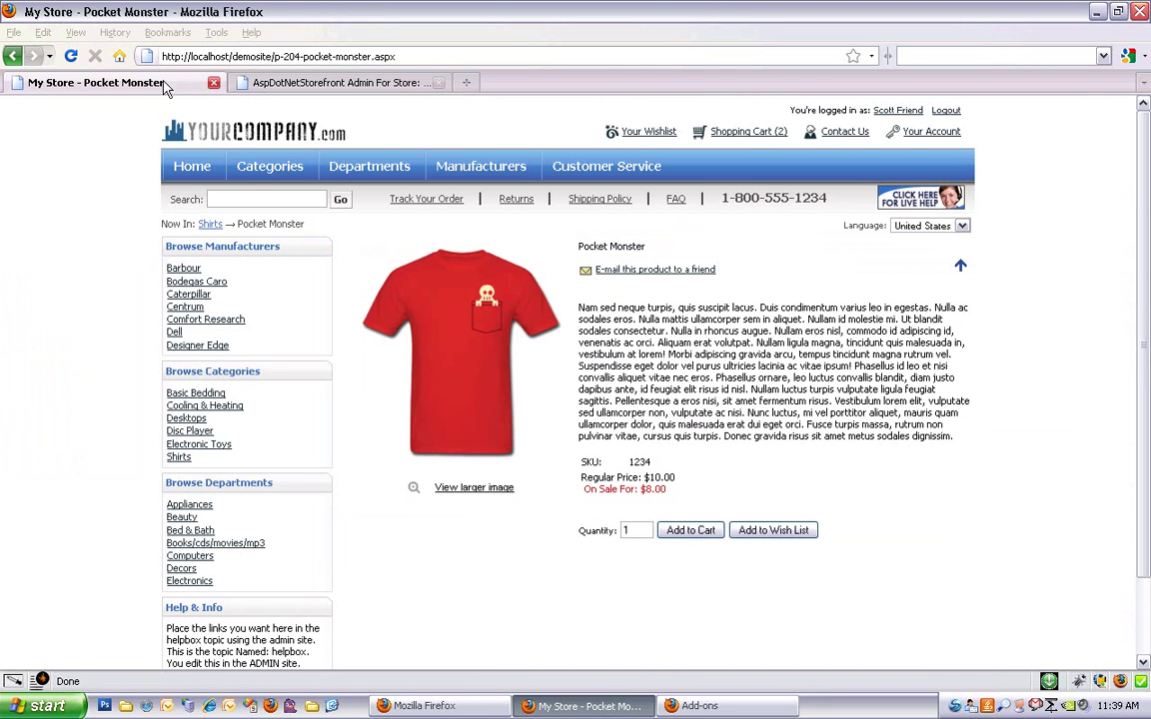
{"action": "left_click", "coordinate": [60, 50]}
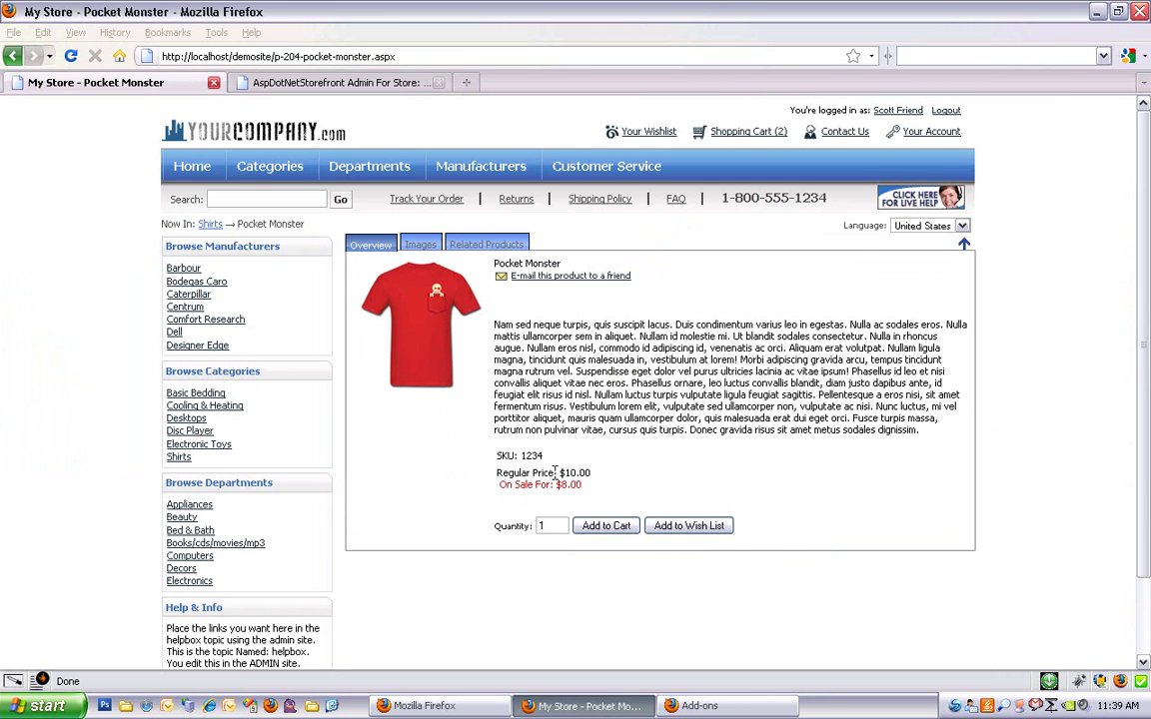
{"action": "left_click", "coordinate": [419, 245]}
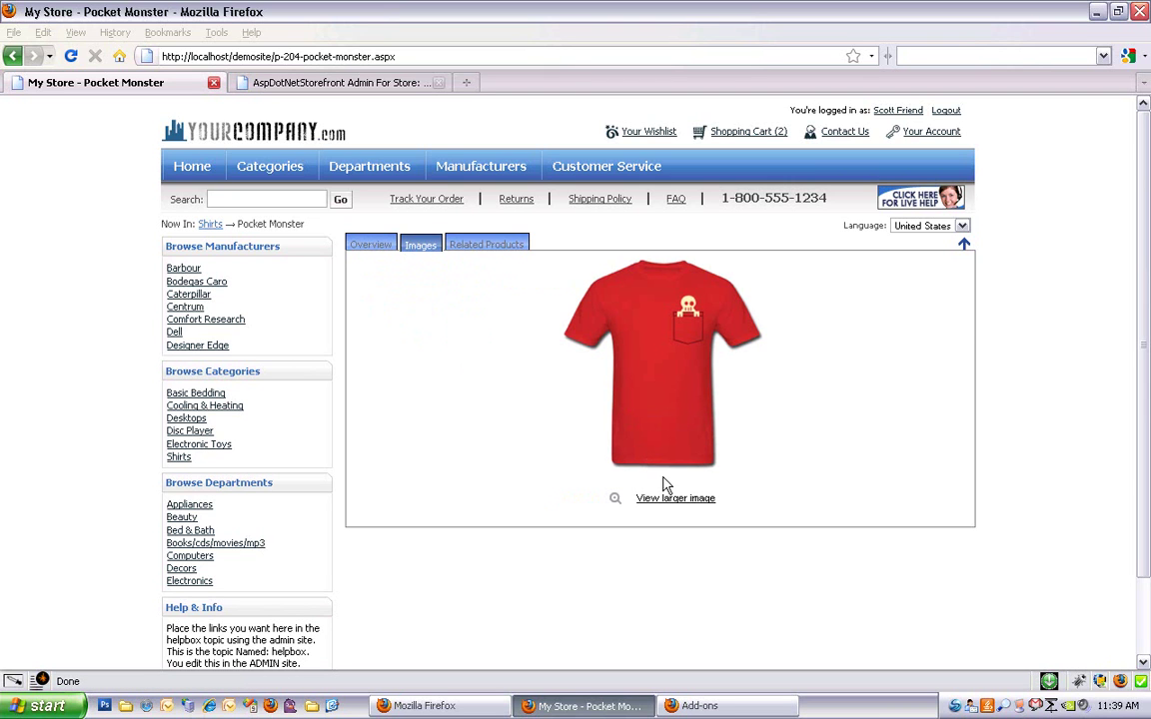
{"action": "left_click", "coordinate": [483, 245]}
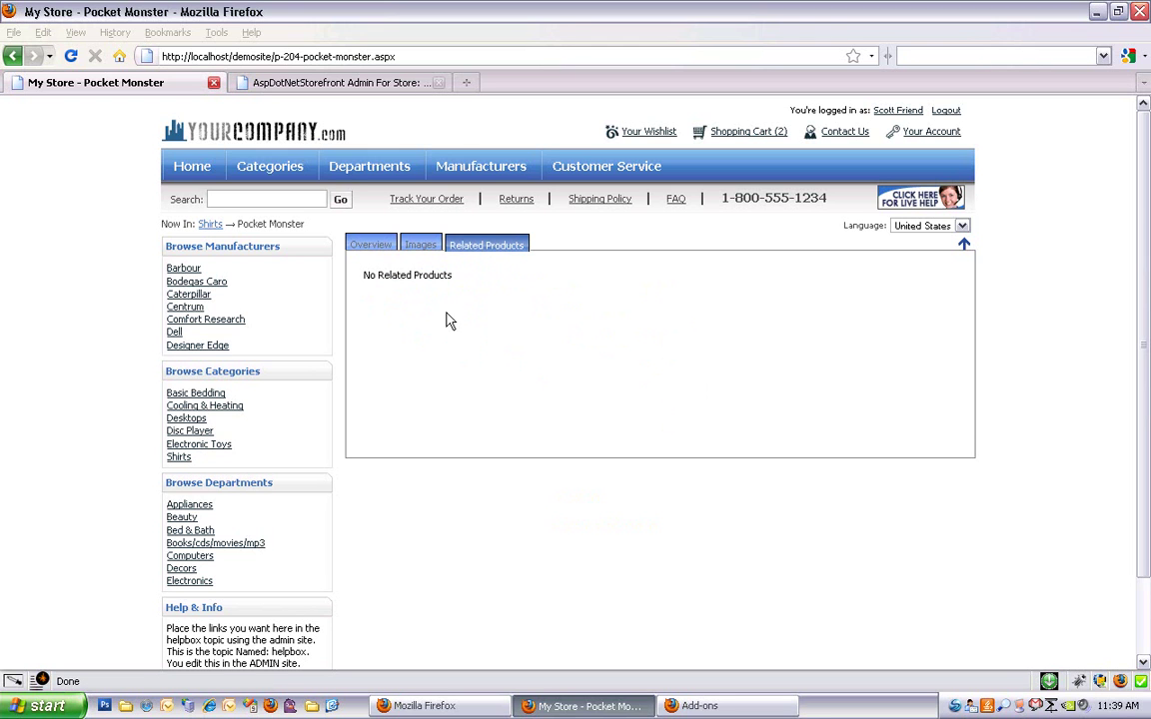
{"action": "left_click", "coordinate": [380, 250]}
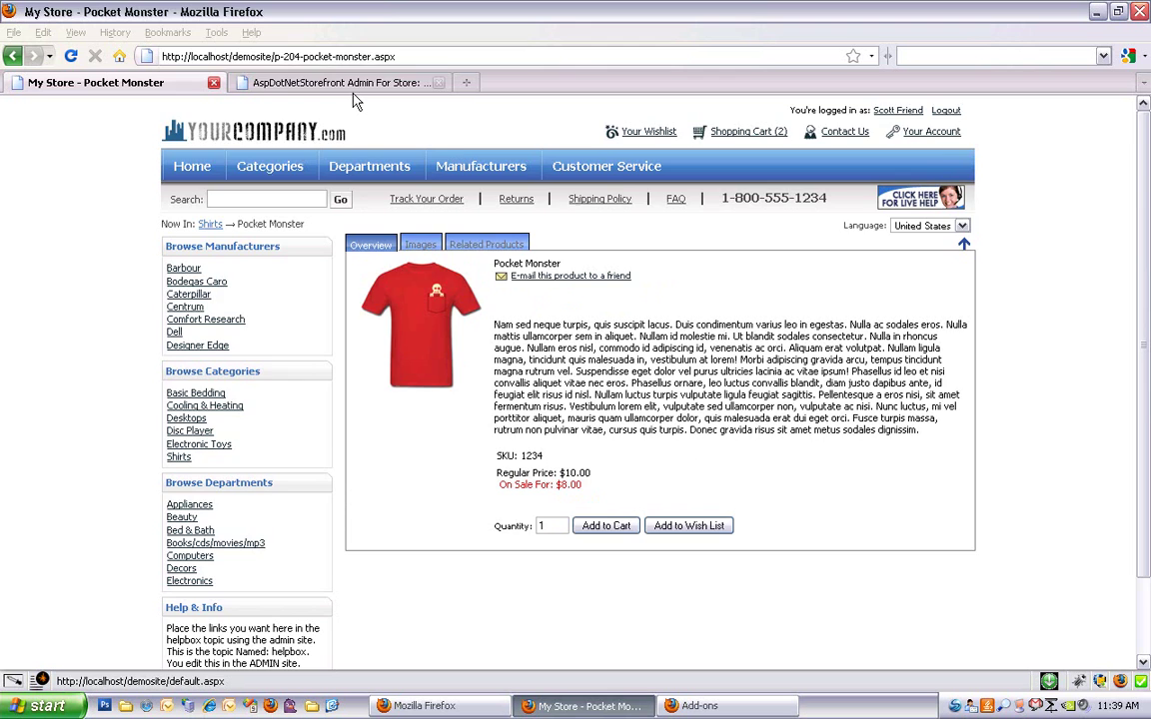
- Set Pocket Monster's Display Format XmlPackage to product.simpleproduct.xml.config in the admin record and review the available packages
{"action": "left_click", "coordinate": [325, 83]}
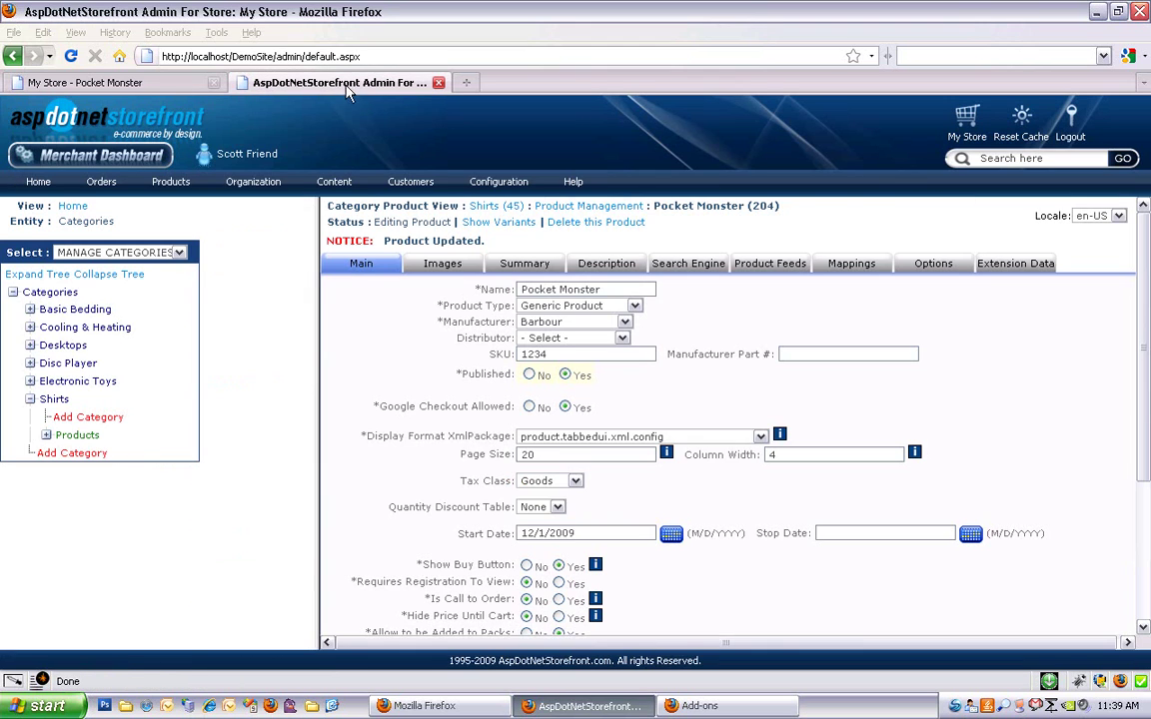
{"action": "left_click", "coordinate": [590, 438]}
{"action": "left_click", "coordinate": [589, 477]}
{"action": "scroll", "coordinate": [419, 450], "scroll_direction": "down", "scroll_amount": 2}
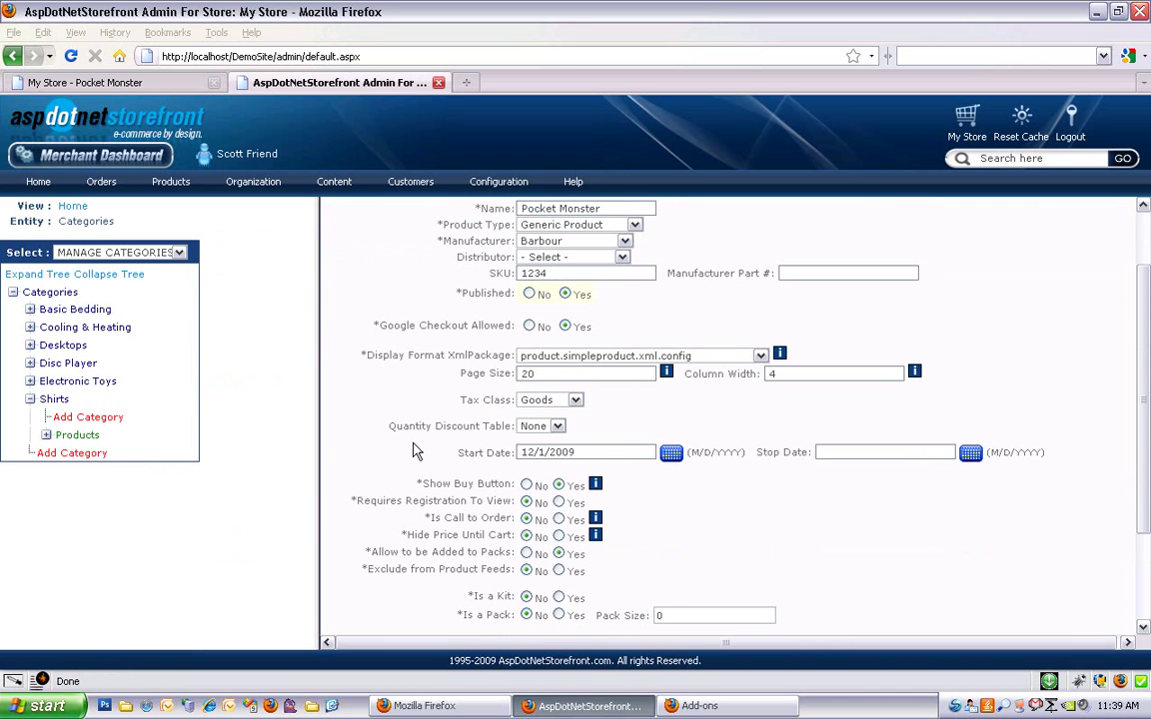
{"action": "left_click", "coordinate": [606, 363]}
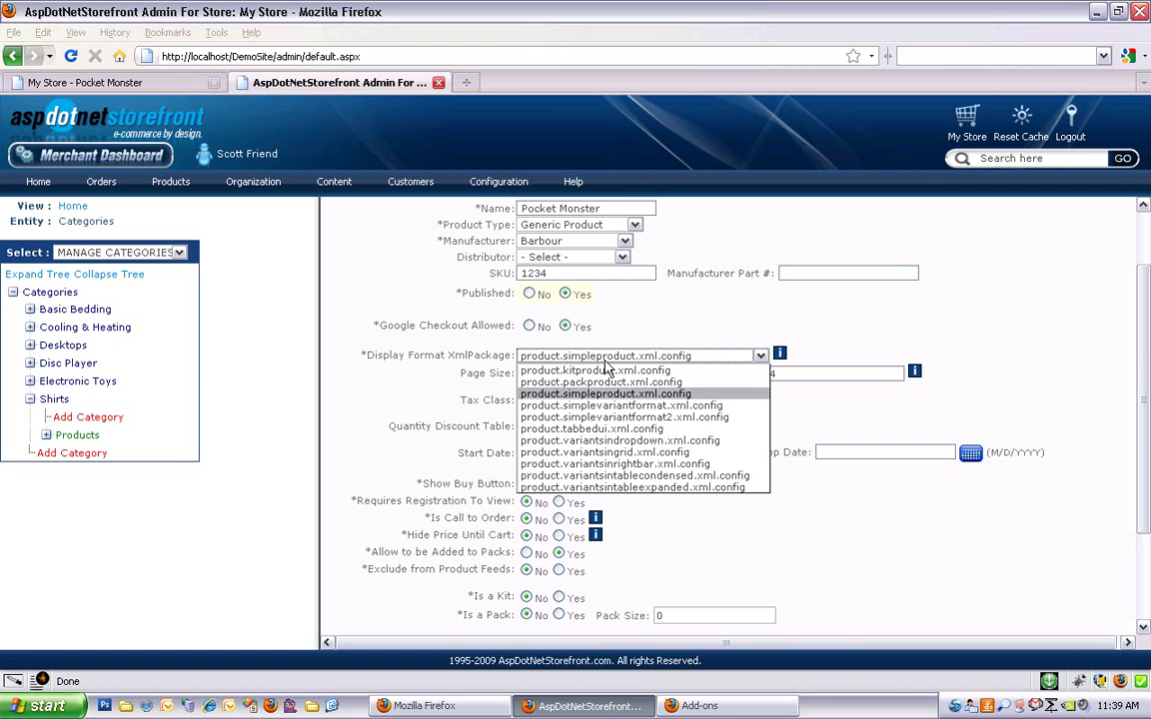
{"action": "left_click", "coordinate": [489, 473]}
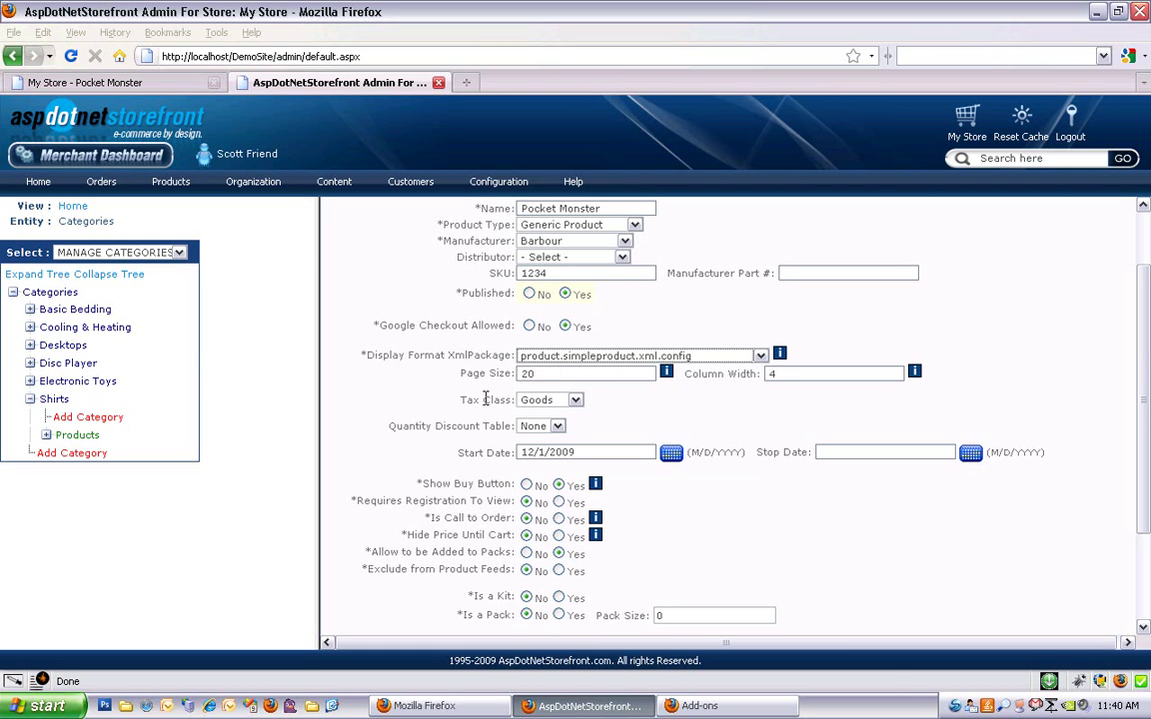
- Enter 20 as Pocket Monster's Page Size, and check its help note and the Column Width value
{"action": "key", "text": "Tab"}
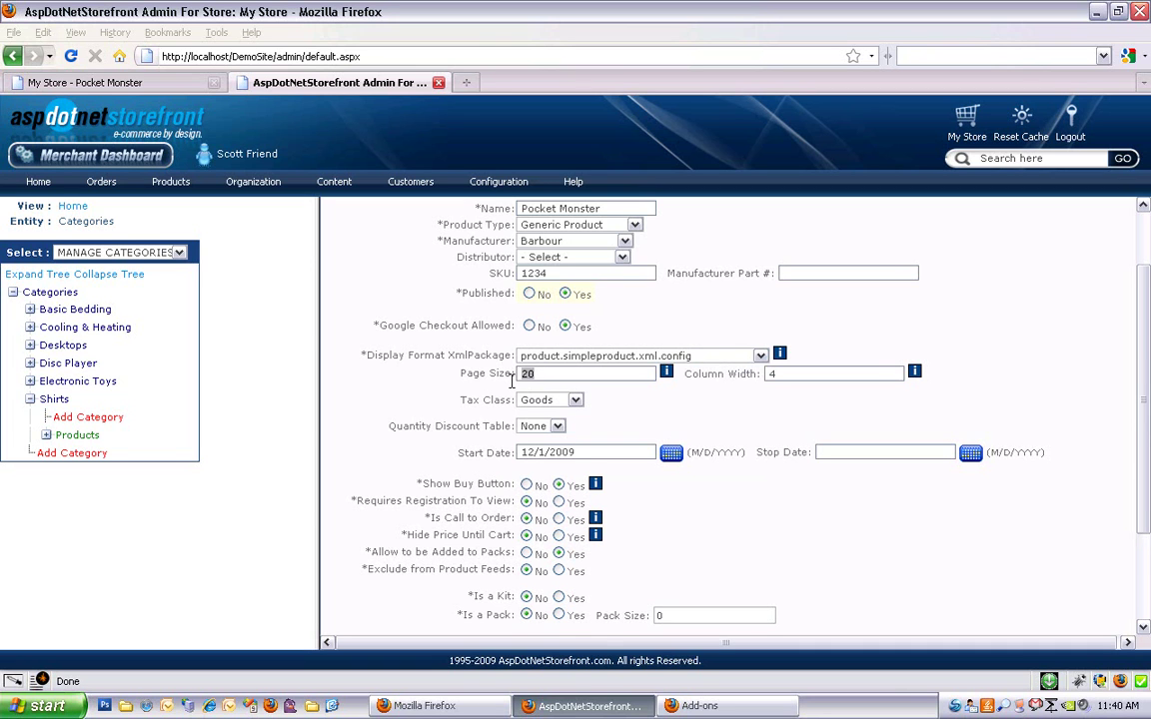
{"action": "type", "text": "20"}
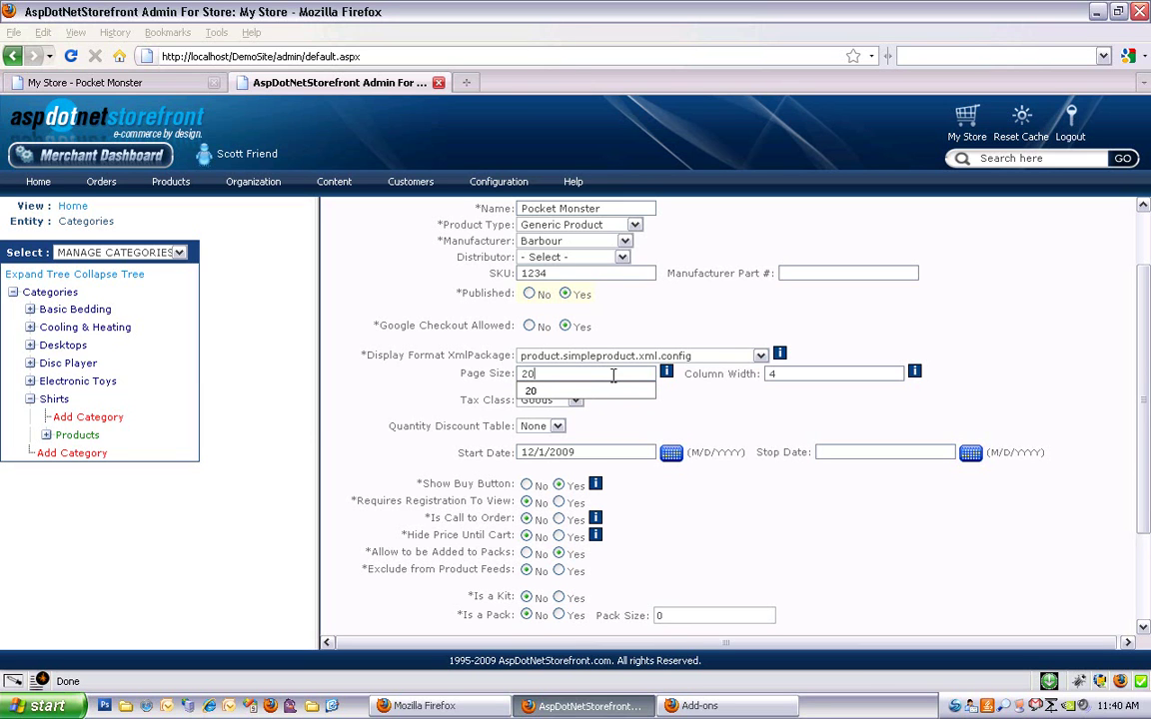
{"action": "mouse_move", "coordinate": [669, 379]}
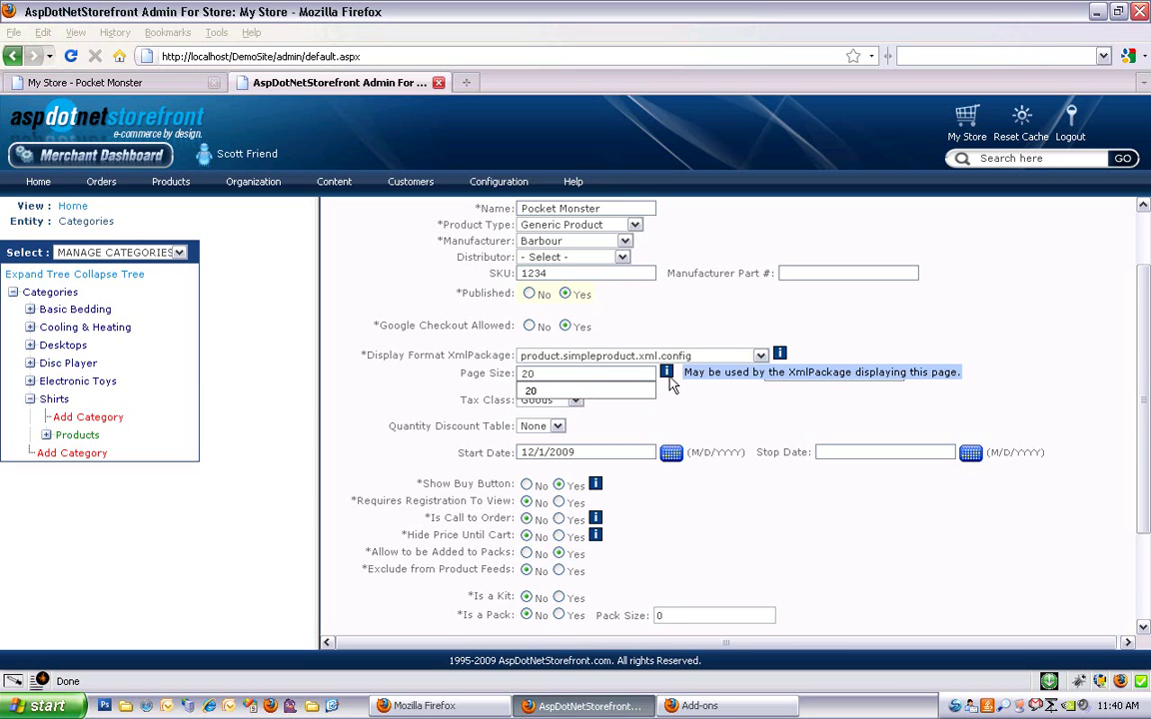
{"action": "left_click", "coordinate": [667, 393]}
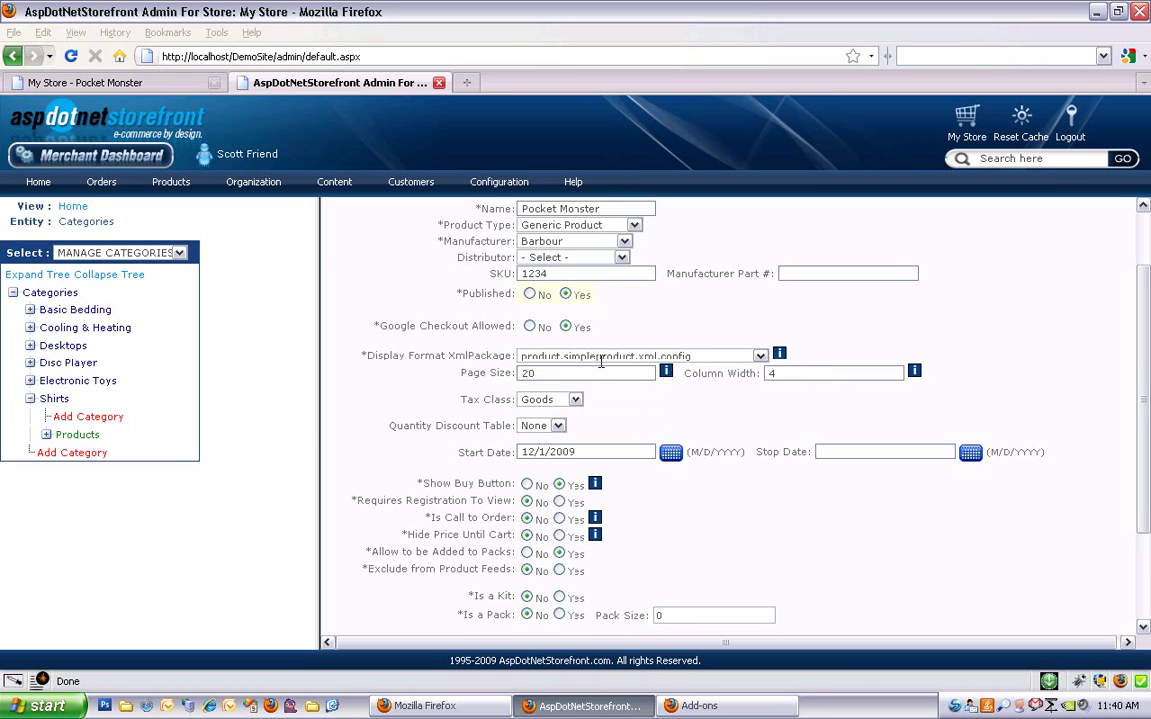
{"action": "double_click", "coordinate": [772, 375]}
{"action": "left_click", "coordinate": [635, 409]}
- Review Pocket Monster's Tax Class options with Goods as the choice, and check where taxes are configured
{"action": "scroll", "coordinate": [629, 408], "scroll_direction": "down", "scroll_amount": 2}
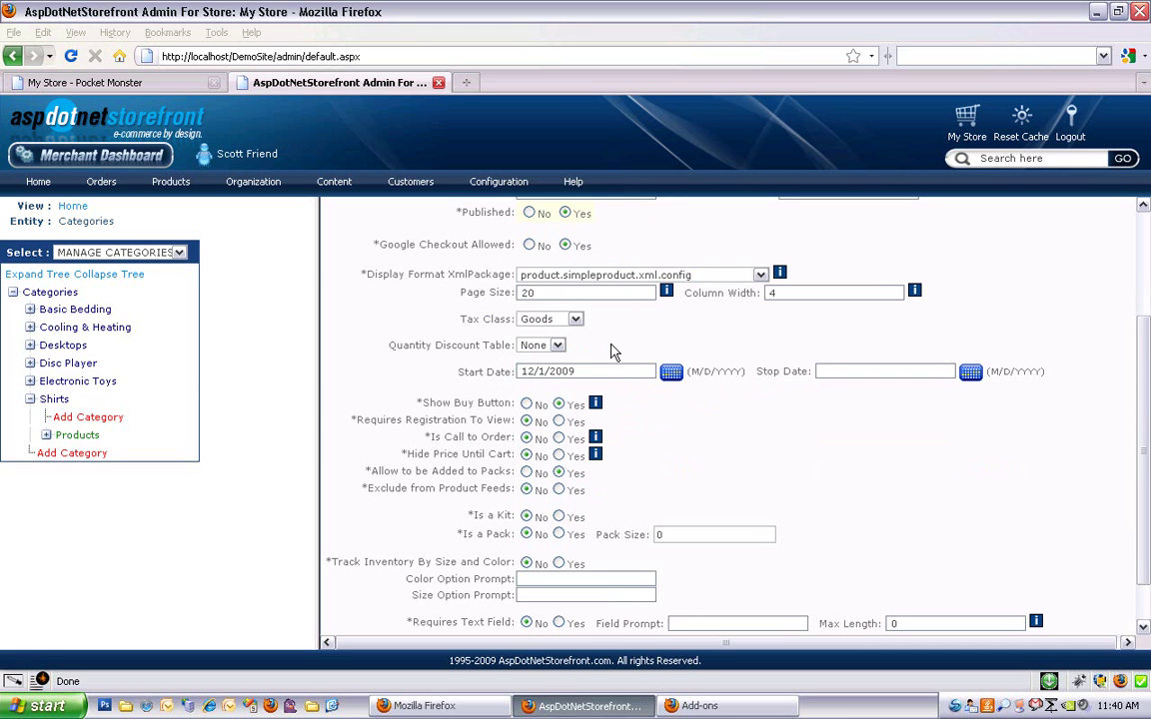
{"action": "left_click", "coordinate": [575, 319]}
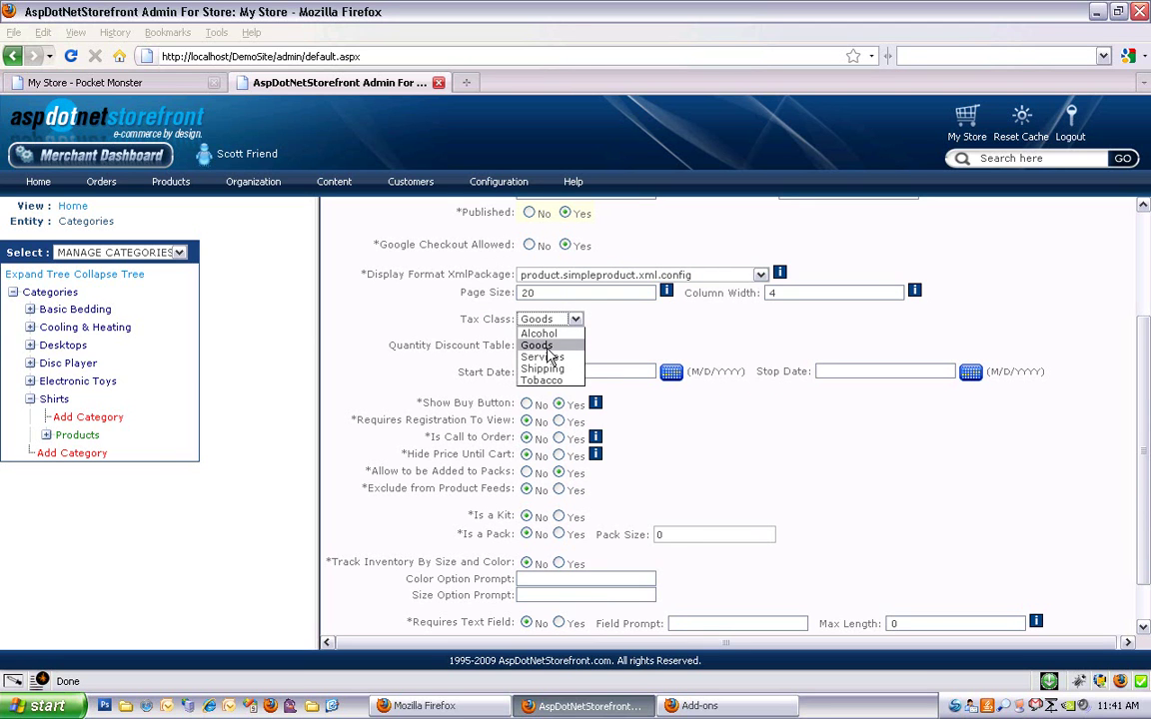
{"action": "left_click", "coordinate": [570, 348]}
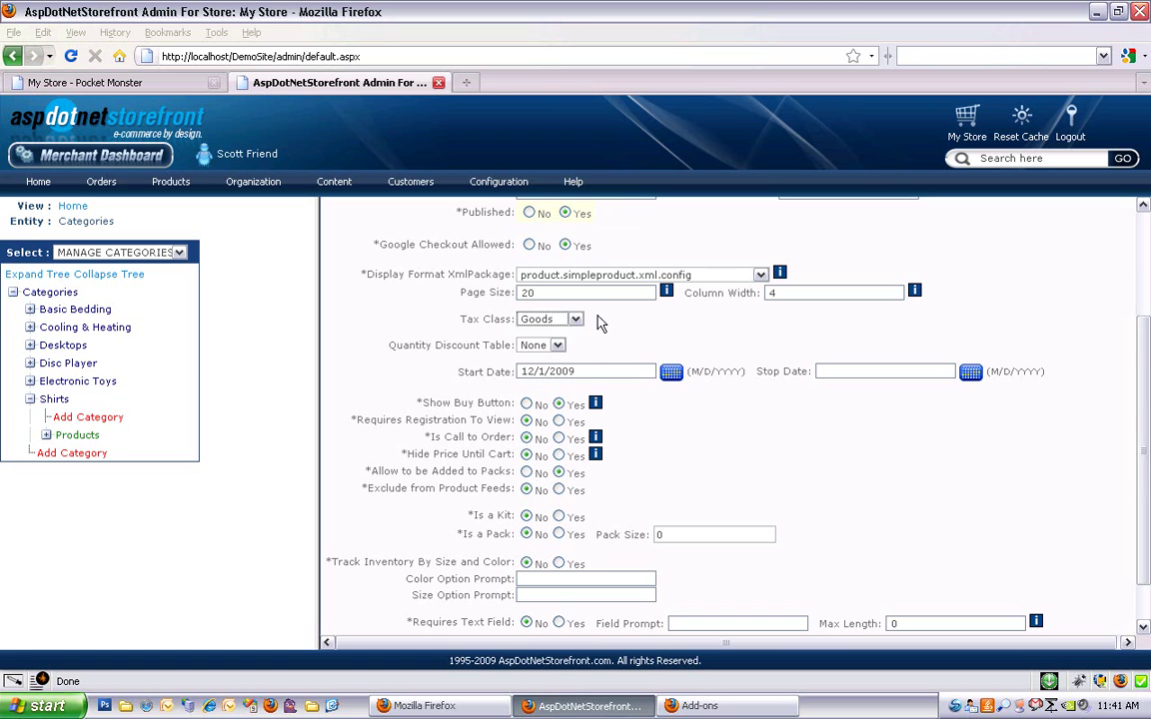
{"action": "mouse_move", "coordinate": [494, 189]}
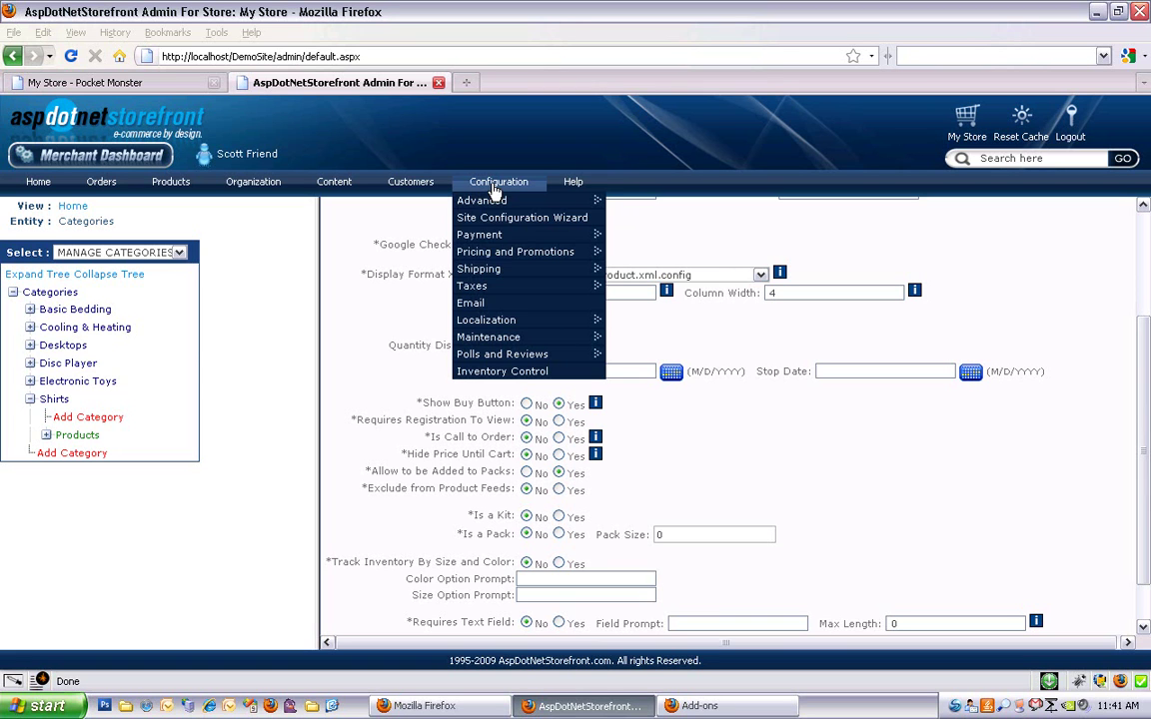
{"action": "mouse_move", "coordinate": [524, 287]}
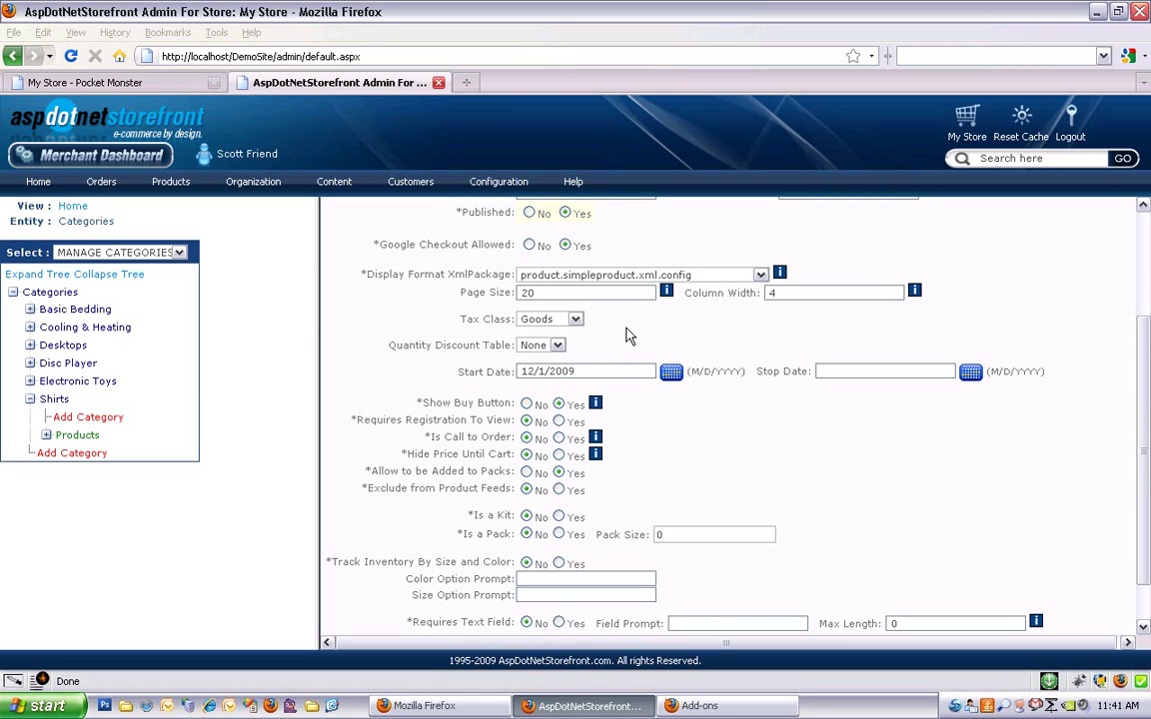
- Review the Quantity Discount Table options for Pocket Monster and find where quantity discounts are configured under Pricing and Promotions
{"action": "left_click", "coordinate": [557, 347]}
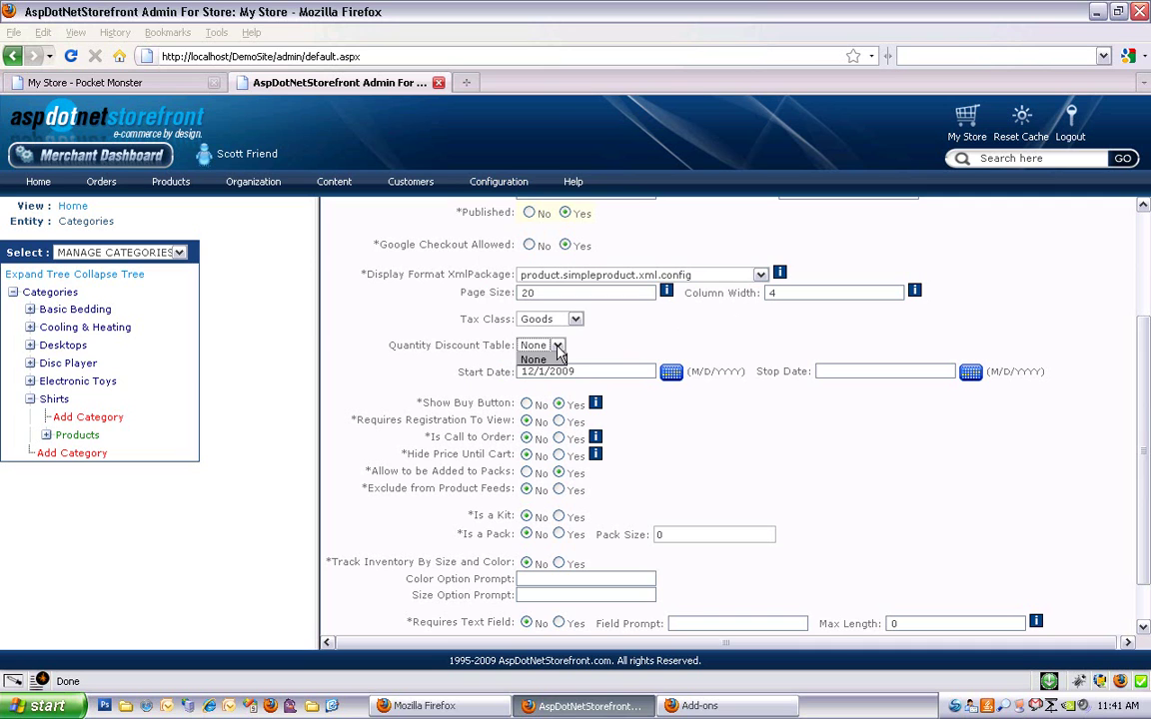
{"action": "left_click", "coordinate": [558, 347]}
{"action": "left_click", "coordinate": [558, 355]}
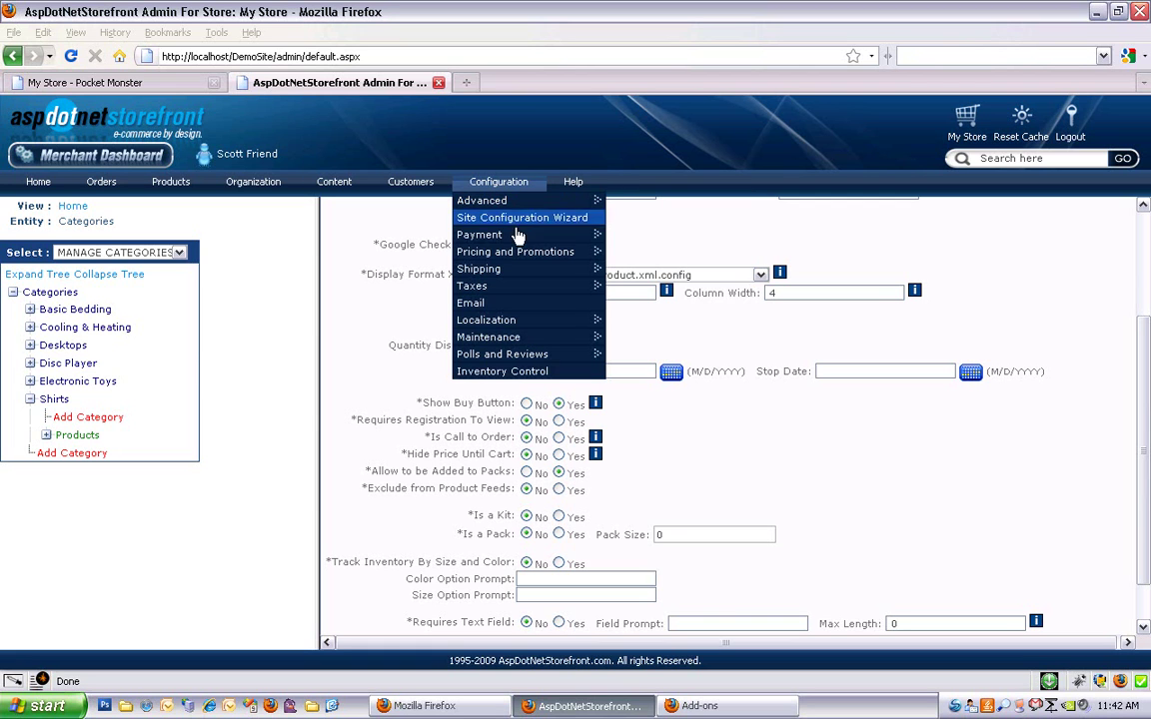
{"action": "mouse_move", "coordinate": [479, 252]}
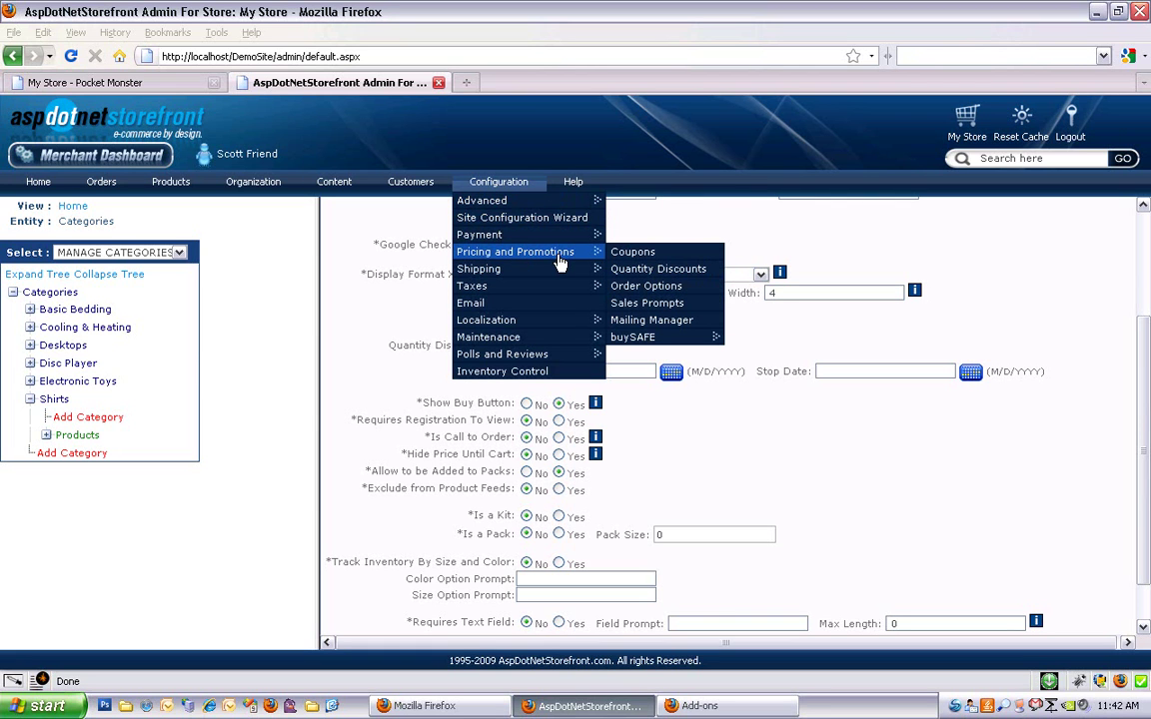